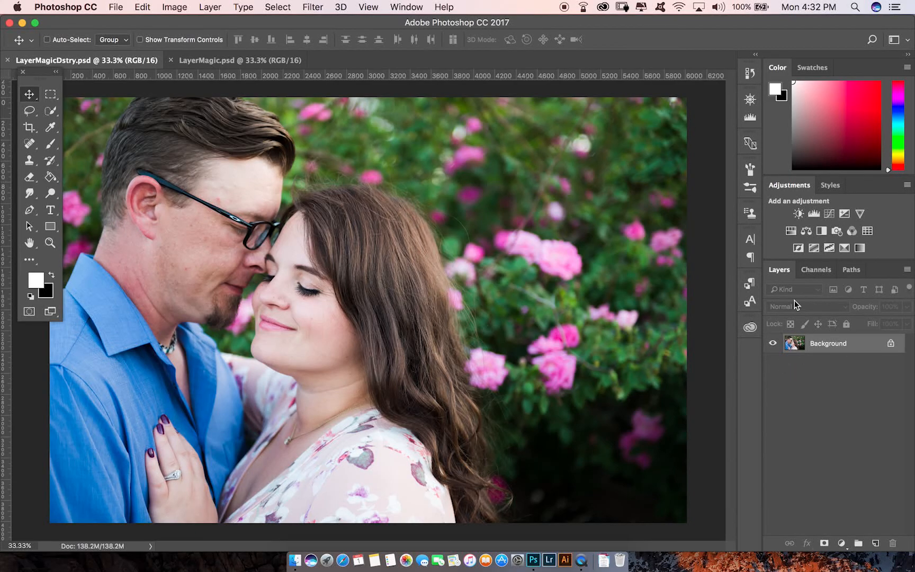
pyautogui.moveTo(786, 271); pyautogui.dragTo(735, 174)
pyautogui.moveTo(602, 71); pyautogui.dragTo(786, 332)
pyautogui.moveTo(859, 333); pyautogui.dragTo(781, 332)
pyautogui.click(798, 186)
pyautogui.click(30, 145)
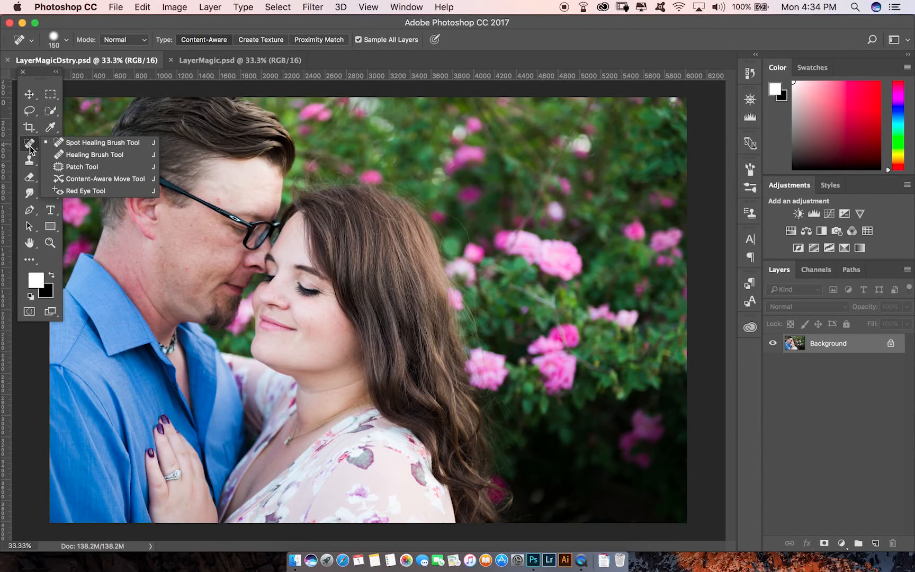
pyautogui.click(30, 165)
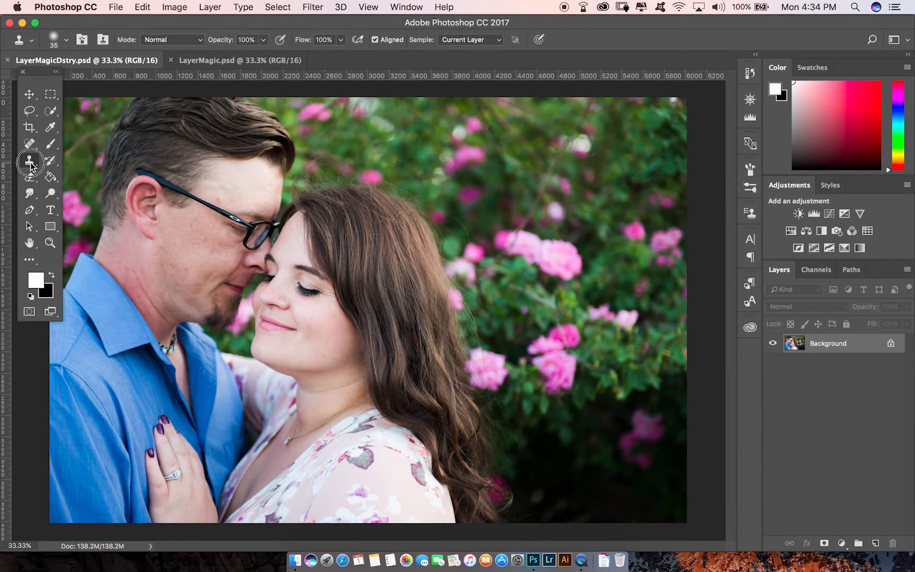
pyautogui.click(32, 193)
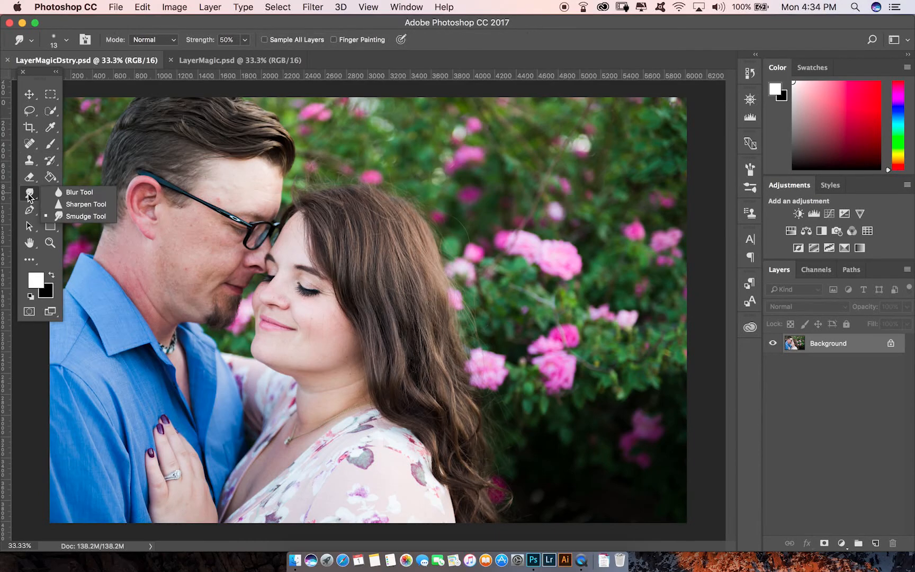
pyautogui.click(51, 144)
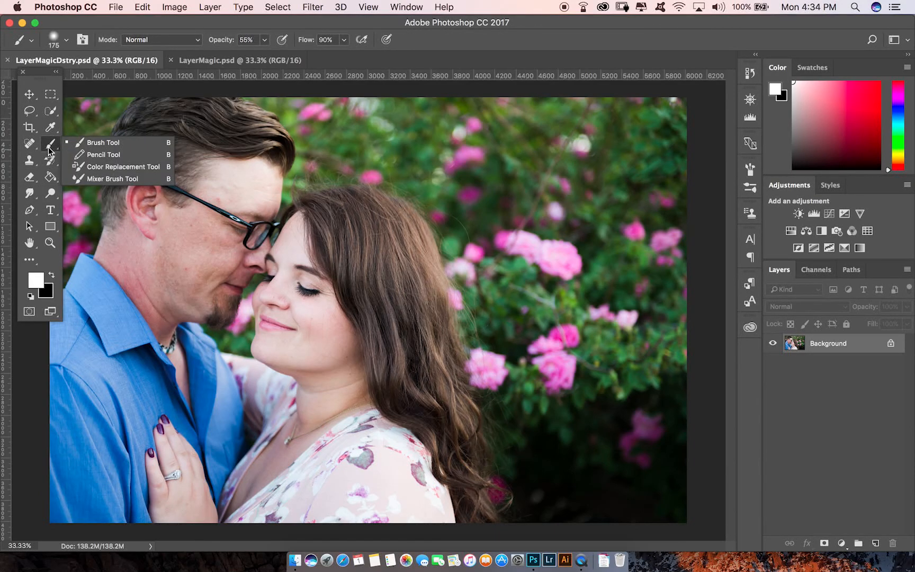
pyautogui.click(51, 112)
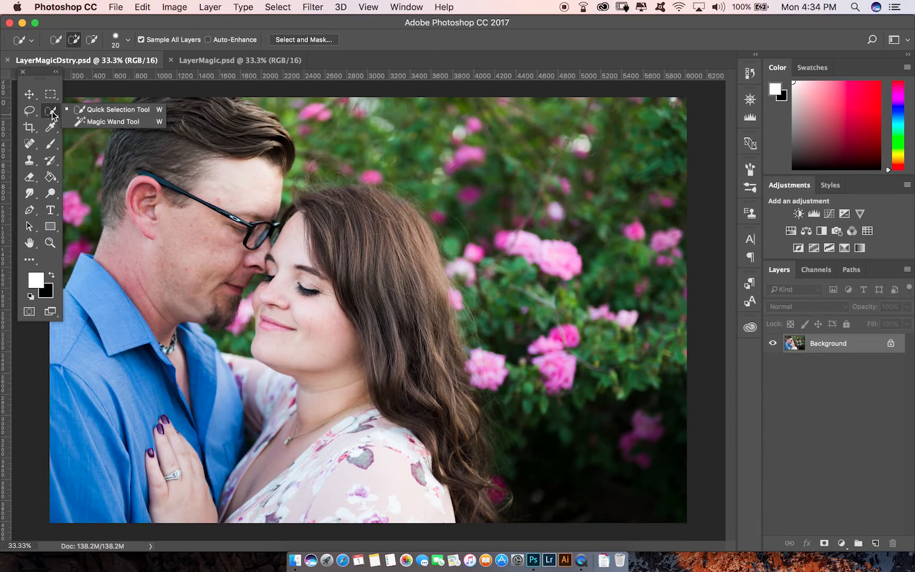
pyautogui.click(29, 144)
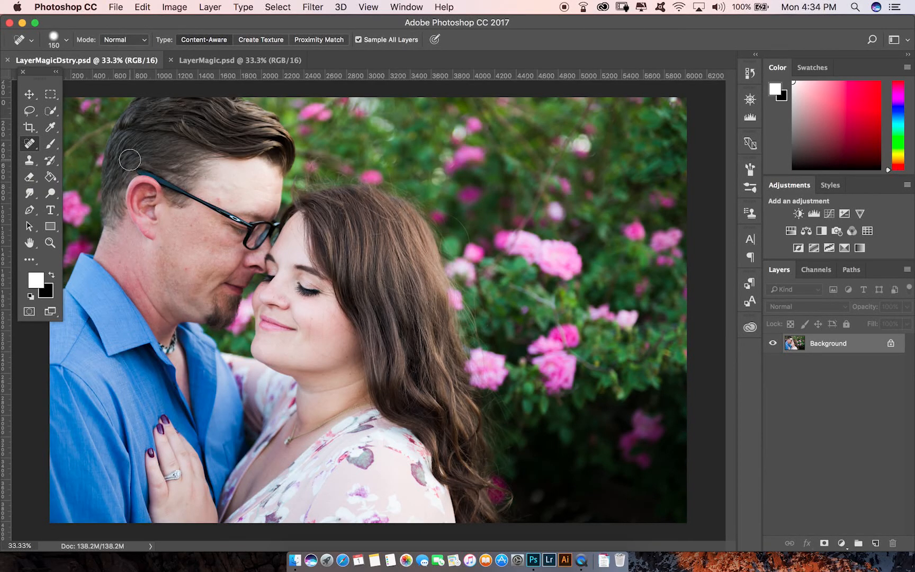
# Select the Spot Healing Brush Tool and reduce its brush size to 45.
pyautogui.hotkey('shift', 'j')
pyautogui.hotkey('shift', 'j')
pyautogui.hotkey('shift', 'j')
pyautogui.hotkey('shift', 'j')
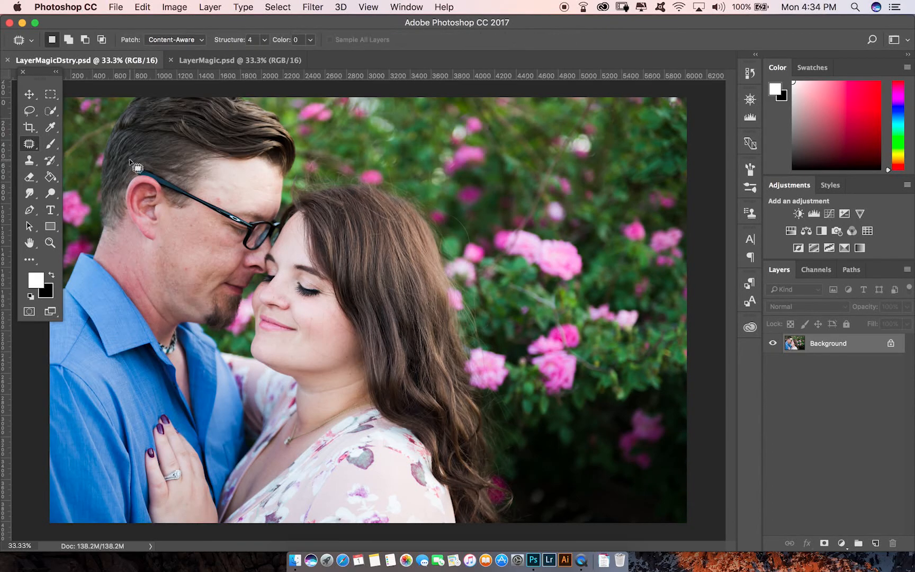
pyautogui.hotkey('shift', 'j')
pyautogui.hotkey('shift', 'j')
pyautogui.hotkey('shift', 'j')
pyautogui.hotkey('shift', 'j')
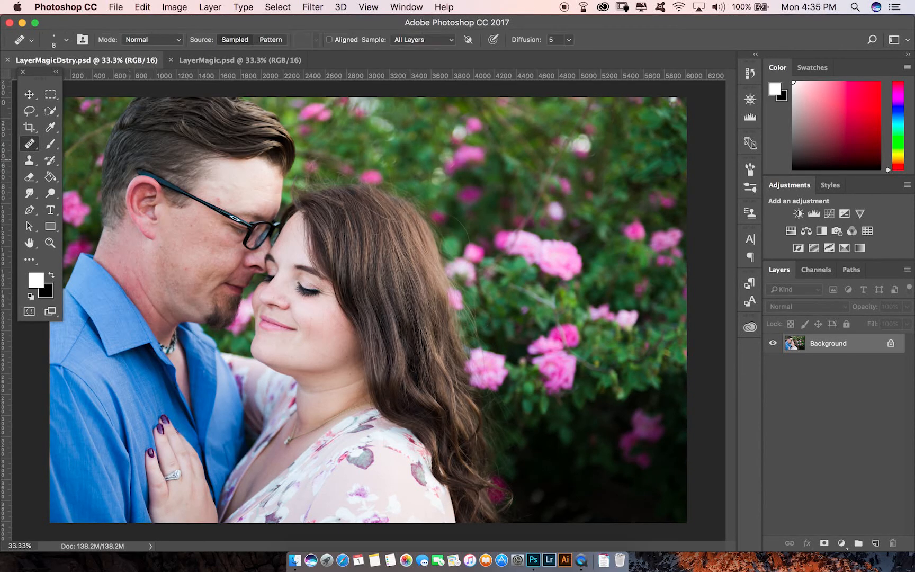
pyautogui.hotkey('shift', 'j')
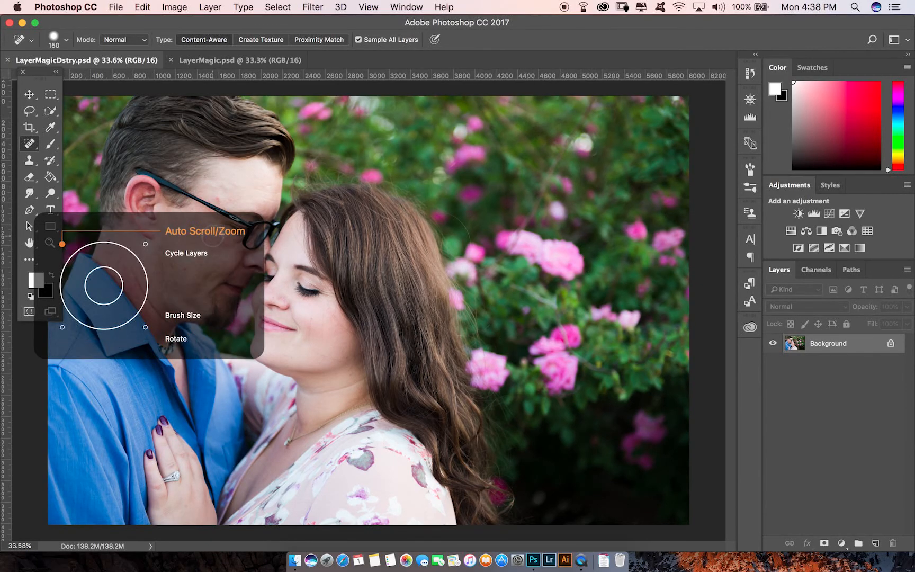
pyautogui.scroll(10, 198, 264)
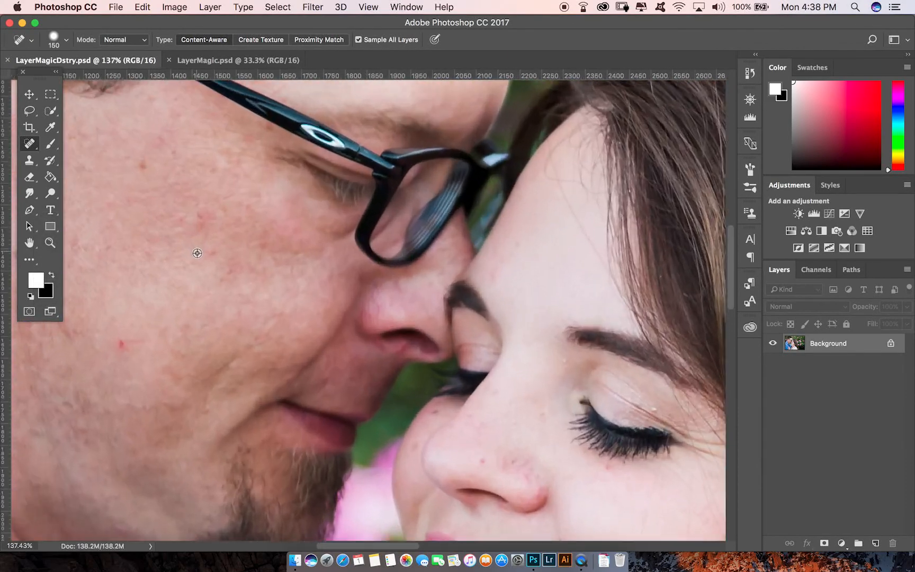
pyautogui.press('[')
pyautogui.press('[')
pyautogui.press('[')
pyautogui.press('[')
pyautogui.press('[')
pyautogui.press('[')
pyautogui.press('[')
pyautogui.press('[')
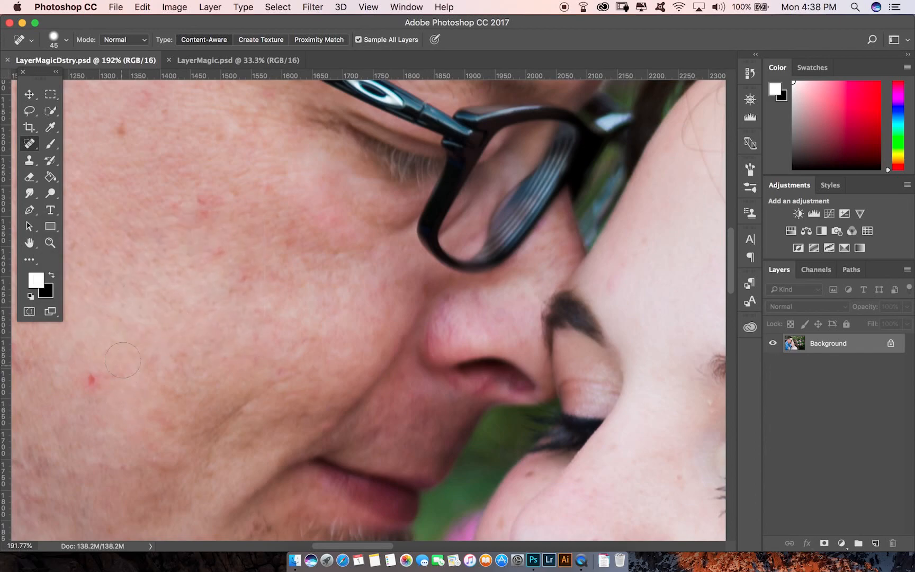
# Heal blemishes on the man's cheek with the Spot Healing Brush.
pyautogui.moveTo(178, 350); pyautogui.dragTo(281, 329)
pyautogui.press('super+minus')
pyautogui.press('super+minus')
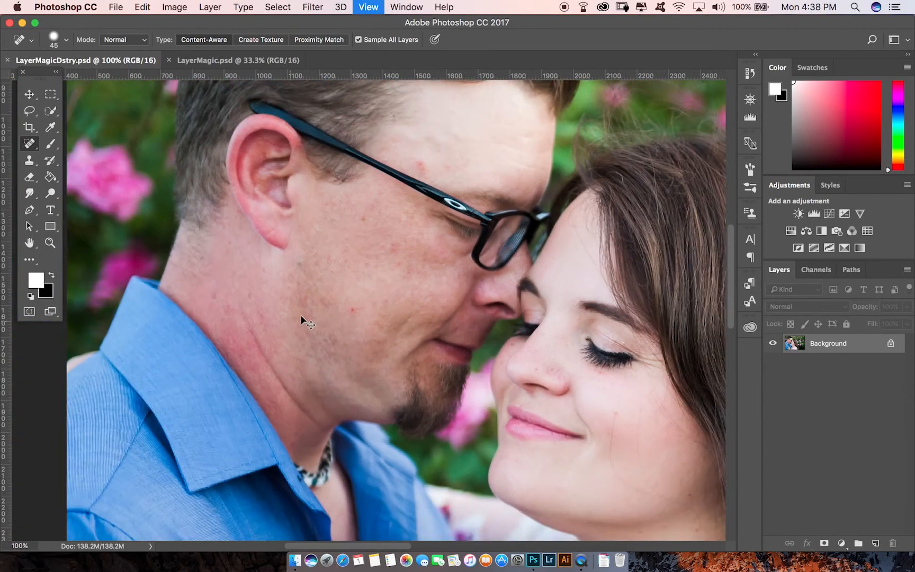
pyautogui.click(354, 314)
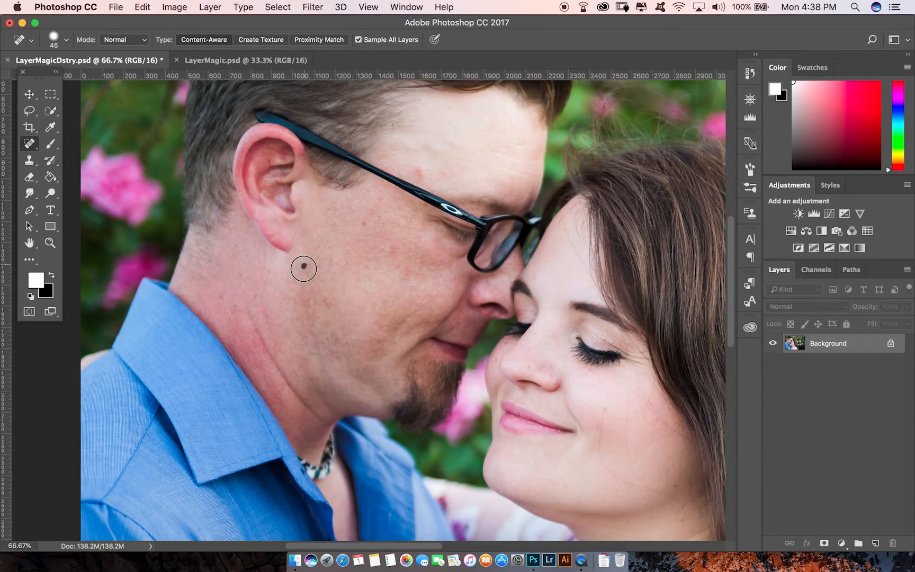
# Paint a Spot Healing stroke across the woman's eyelashes and under-eye area.
pyautogui.scroll(-5, 615, 439)
pyautogui.hscroll(8, 469, 327)
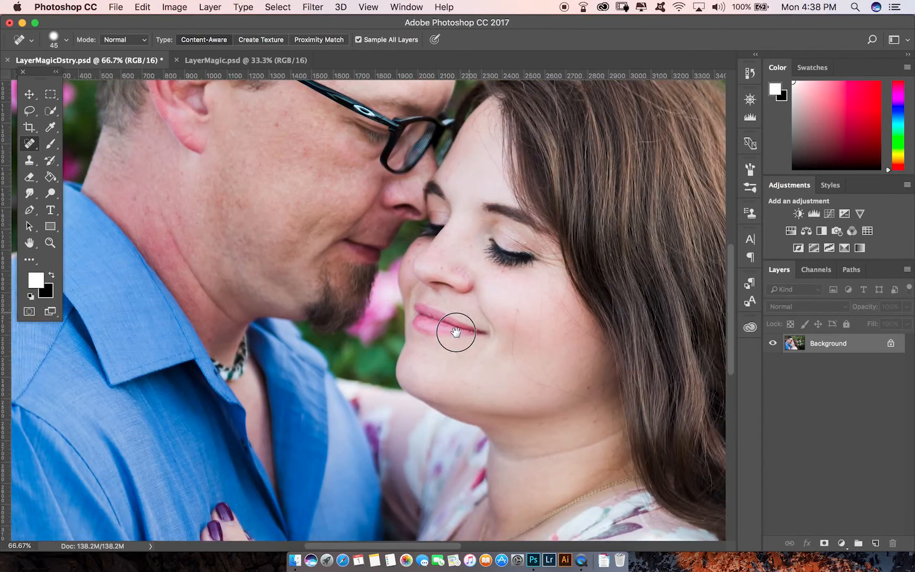
pyautogui.press('super+plus')
pyautogui.press('super+plus')
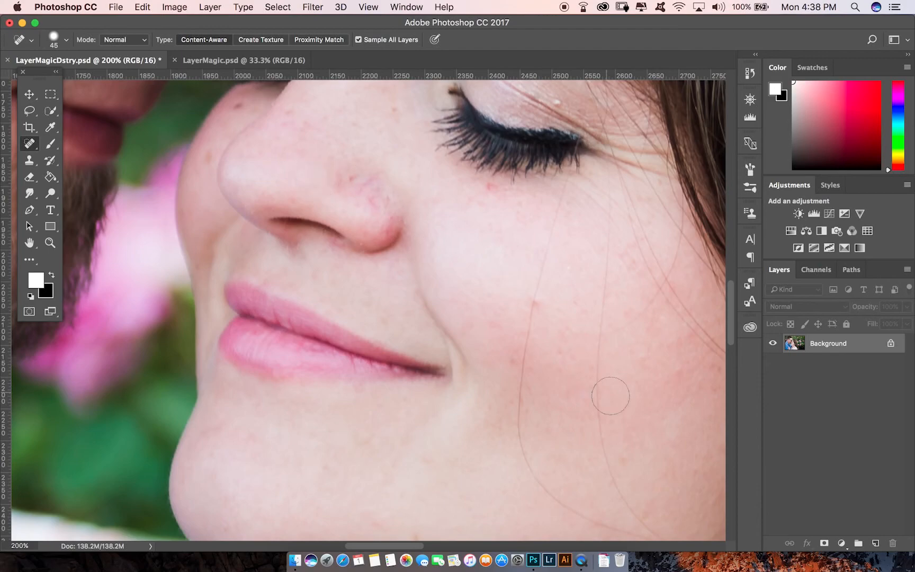
pyautogui.scroll(-5, 566, 339)
pyautogui.hscroll(4, 567, 339)
pyautogui.moveTo(424, 294)
pyautogui.mouseDown()
pyautogui.moveTo(452, 353)
pyautogui.moveTo(658, 427)
pyautogui.moveTo(679, 456)
pyautogui.moveTo(680, 503)
pyautogui.mouseUp()
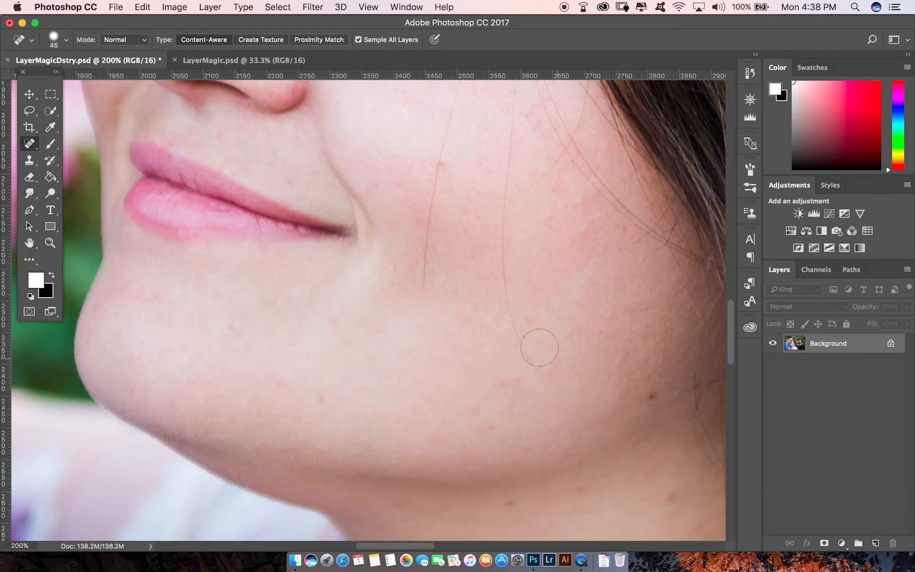
pyautogui.scroll(10, 516, 221)
pyautogui.hscroll(-2, 516, 221)
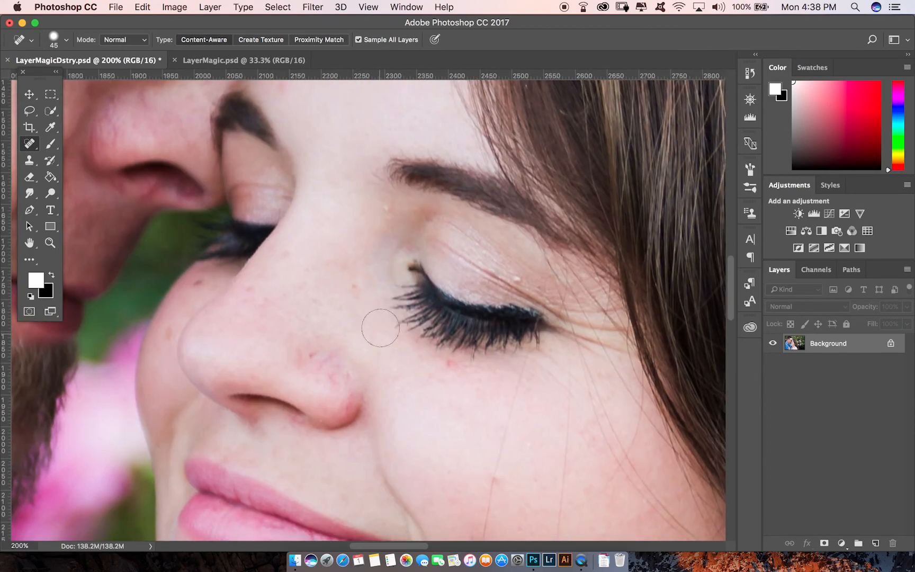
pyautogui.moveTo(365, 328)
pyautogui.mouseDown()
pyautogui.moveTo(455, 223)
pyautogui.moveTo(525, 274)
pyautogui.moveTo(600, 360)
pyautogui.mouseUp()
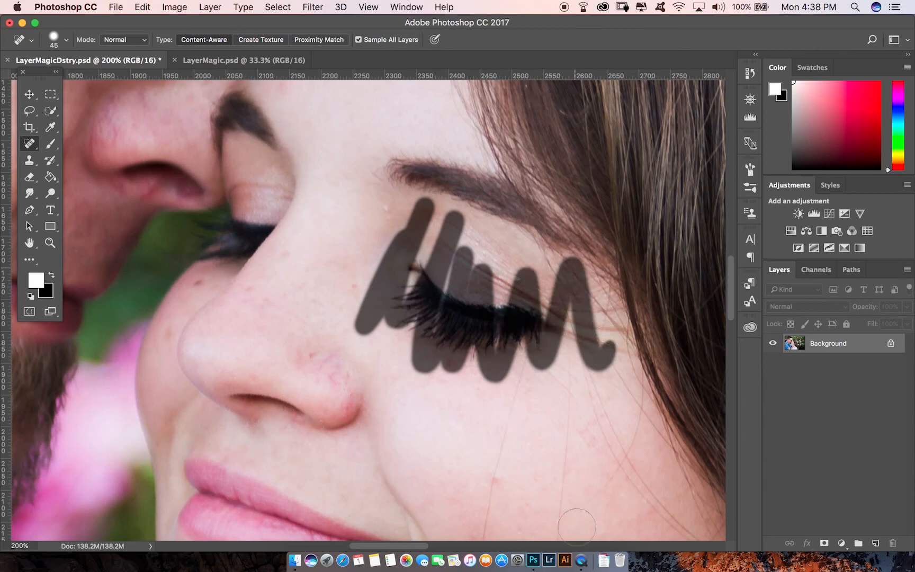
# Remove the stray hair strands across the woman's cheek with Spot Healing strokes.
pyautogui.moveTo(582, 464); pyautogui.dragTo(524, 199)
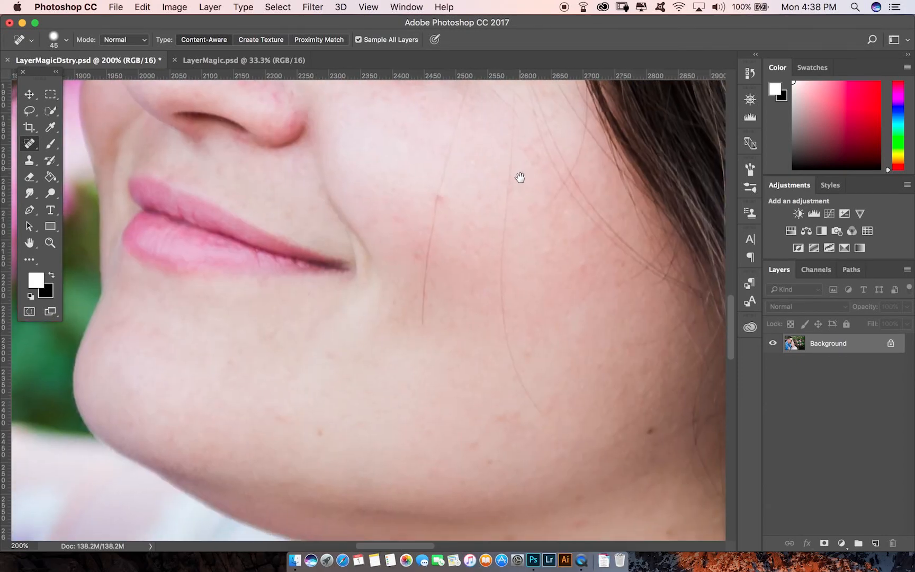
pyautogui.moveTo(443, 150)
pyautogui.mouseDown()
pyautogui.moveTo(426, 202)
pyautogui.moveTo(421, 307)
pyautogui.mouseUp()
pyautogui.moveTo(506, 196)
pyautogui.mouseDown()
pyautogui.moveTo(498, 269)
pyautogui.moveTo(508, 345)
pyautogui.moveTo(543, 421)
pyautogui.mouseUp()
pyautogui.moveTo(546, 194)
pyautogui.mouseDown()
pyautogui.moveTo(505, 223)
pyautogui.moveTo(507, 255)
pyautogui.moveTo(492, 139)
pyautogui.mouseUp()
pyautogui.moveTo(450, 95); pyautogui.dragTo(452, 133)
pyautogui.moveTo(500, 126)
pyautogui.mouseDown()
pyautogui.moveTo(501, 153)
pyautogui.moveTo(527, 180)
pyautogui.mouseUp()
pyautogui.moveTo(518, 145); pyautogui.dragTo(509, 89)
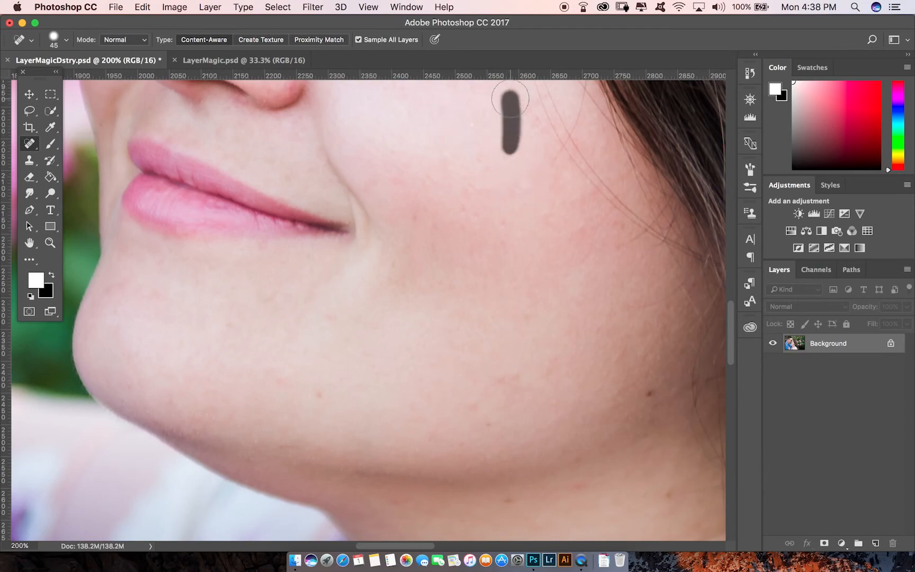
# Heal the blemishes on the woman's jaw and lower cheek.
pyautogui.scroll(-5, 592, 423)
pyautogui.moveTo(469, 235); pyautogui.dragTo(506, 212)
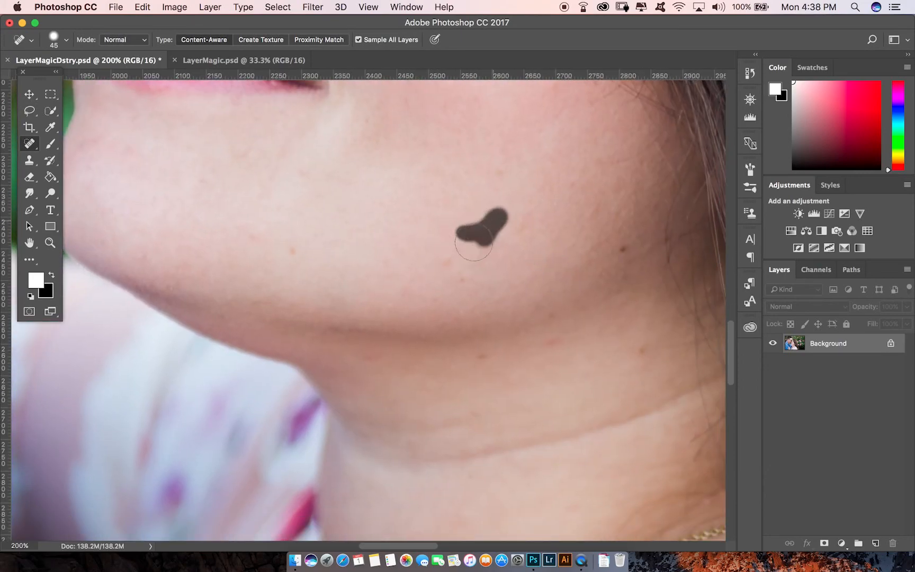
pyautogui.hscroll(-5, 554, 320)
pyautogui.scroll(2, 555, 320)
pyautogui.click(582, 300)
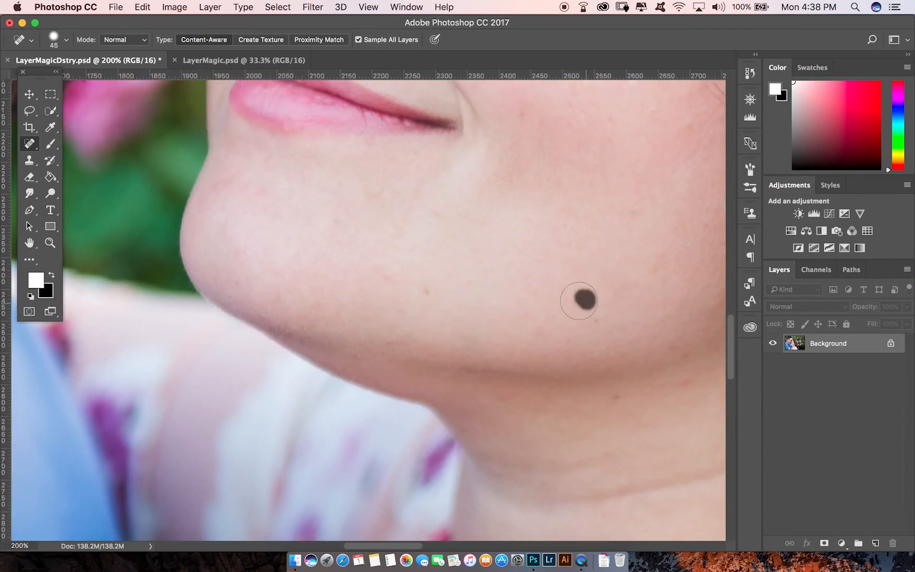
# Heal the spots on the man's jaw and temple with the Spot Healing Brush.
pyautogui.hscroll(-8, 318, 233)
pyautogui.scroll(4, 318, 233)
pyautogui.hscroll(-8, 334, 238)
pyautogui.scroll(7, 335, 238)
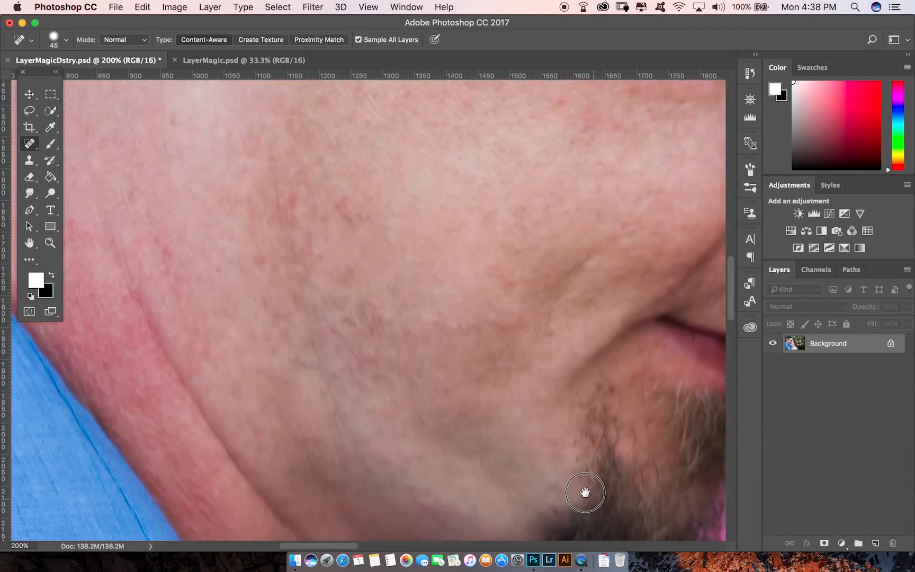
pyautogui.moveTo(386, 242); pyautogui.dragTo(409, 260)
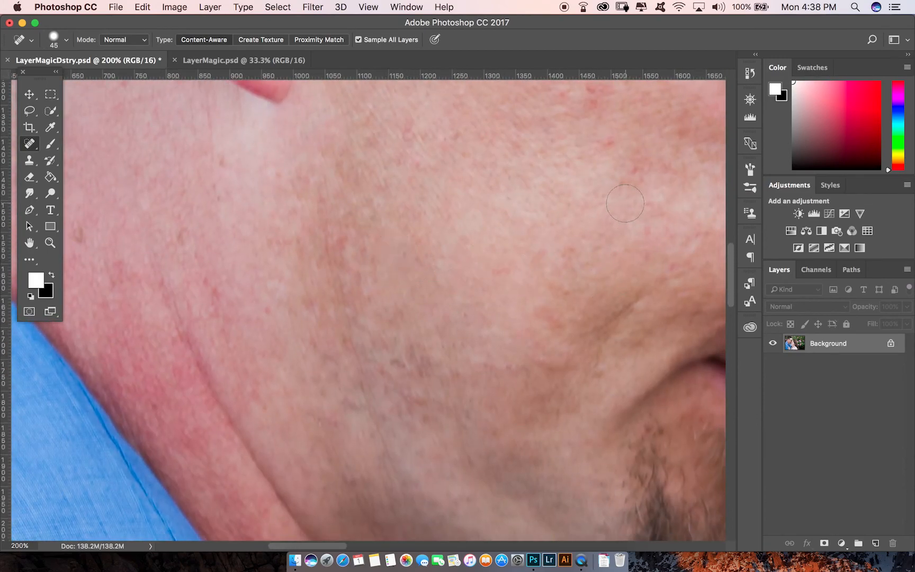
pyautogui.hscroll(8, 459, 351)
pyautogui.scroll(8, 459, 351)
pyautogui.moveTo(368, 169); pyautogui.dragTo(378, 161)
pyautogui.click(451, 161)
pyautogui.click(218, 223)
pyautogui.moveTo(217, 219); pyautogui.dragTo(233, 211)
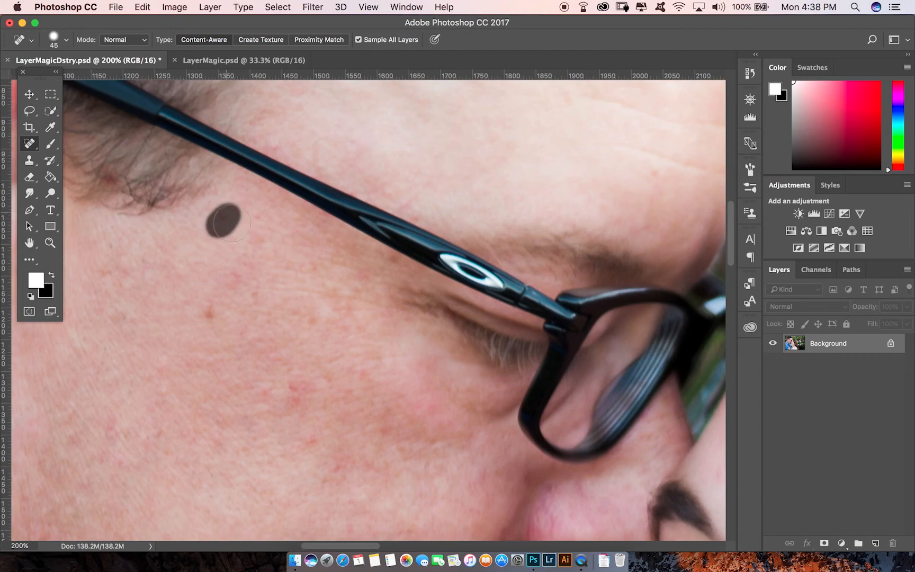
pyautogui.moveTo(233, 279); pyautogui.dragTo(241, 270)
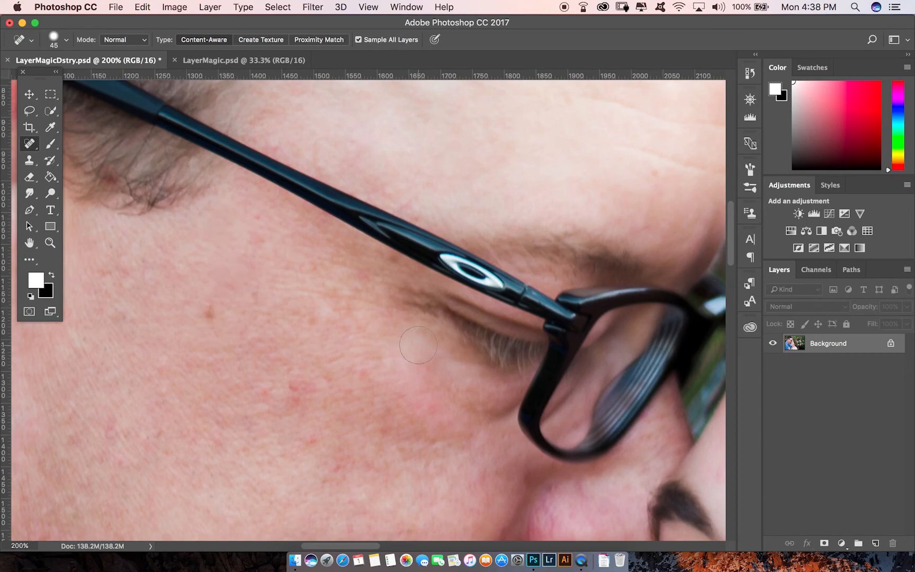
# Swap the foreground and background colours and erase a small patch over the woman's eye with the Eraser Tool.
pyautogui.press('super+0')
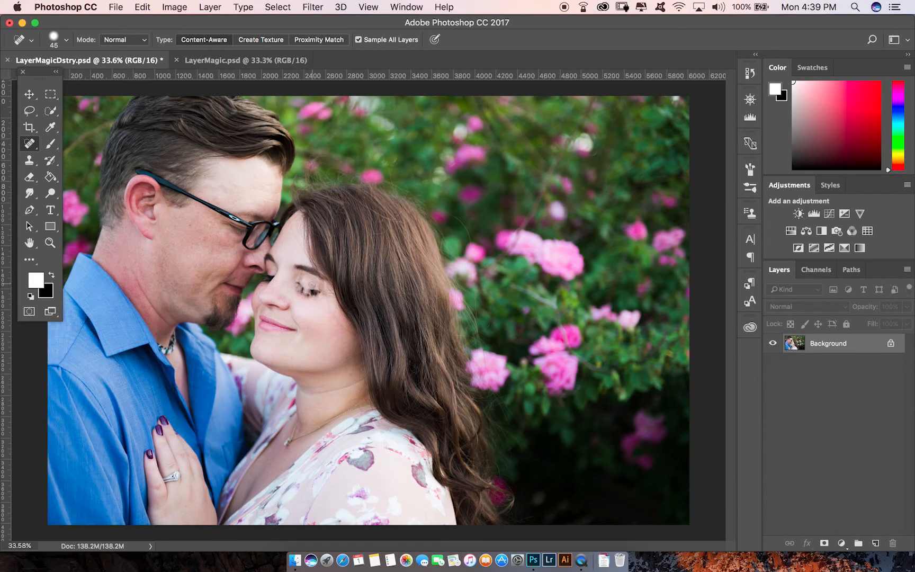
pyautogui.press('x')
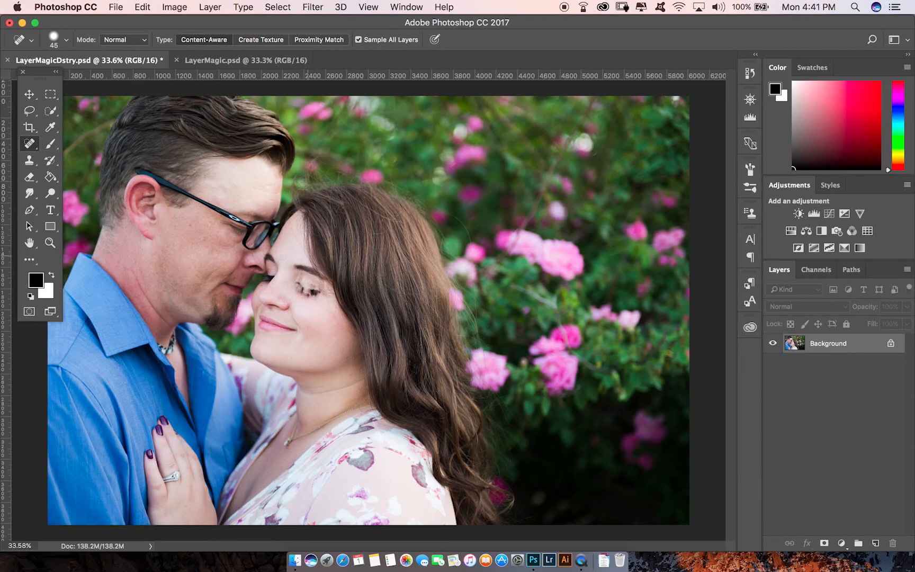
pyautogui.click(30, 180)
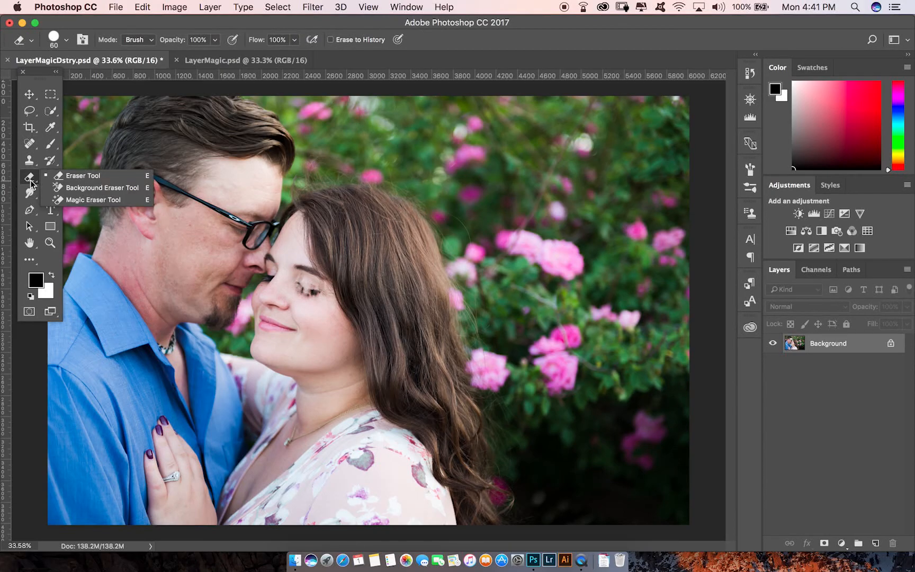
pyautogui.click(32, 185)
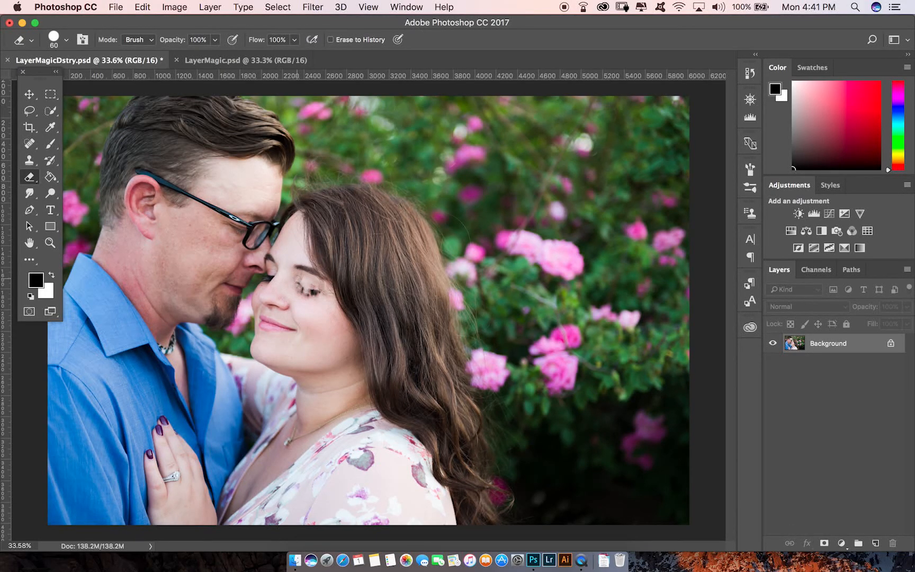
pyautogui.moveTo(298, 282)
pyautogui.mouseDown()
pyautogui.moveTo(312, 296)
pyautogui.moveTo(321, 289)
pyautogui.moveTo(305, 282)
pyautogui.moveTo(301, 293)
pyautogui.moveTo(314, 292)
pyautogui.mouseUp()
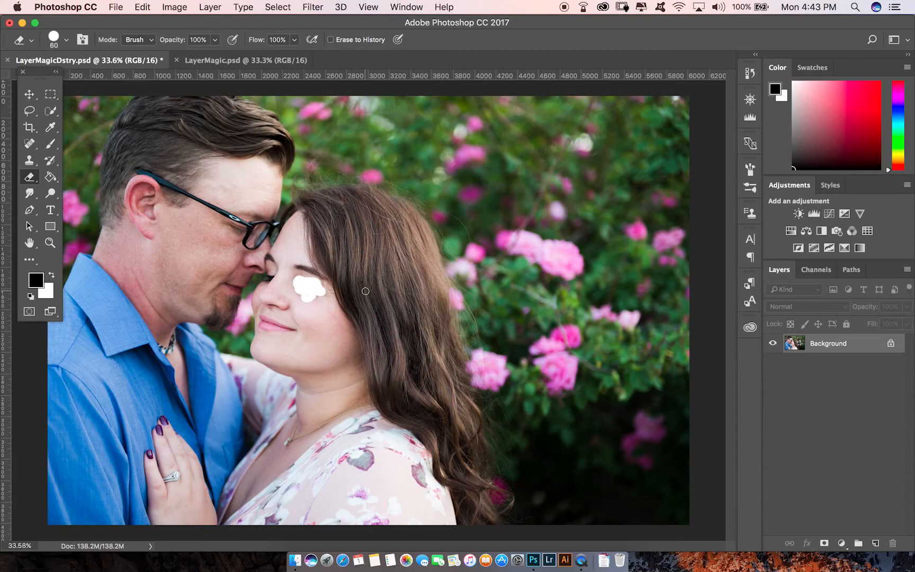
# Add a new empty layer in LayerMagic.psd and select the Background layer beneath it.
pyautogui.click(253, 58)
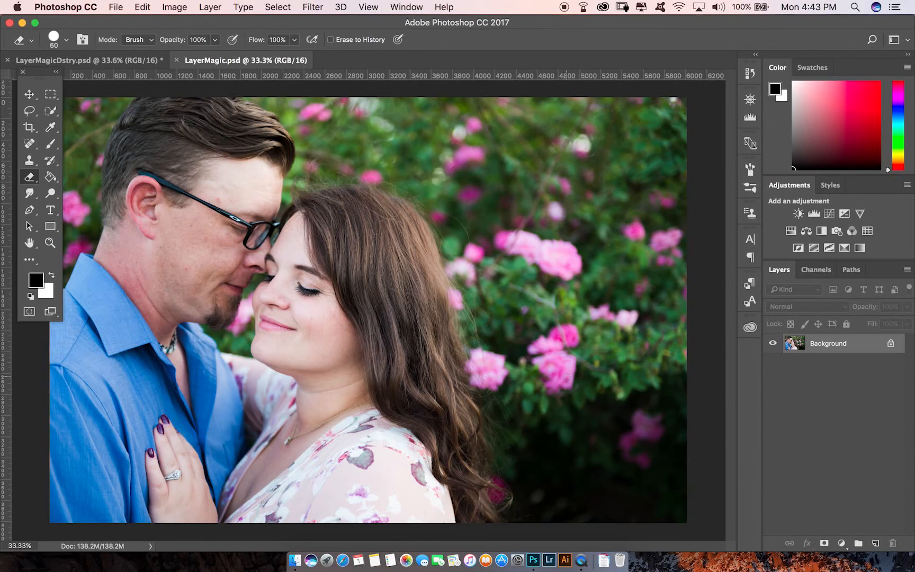
pyautogui.press('super+shift+n')
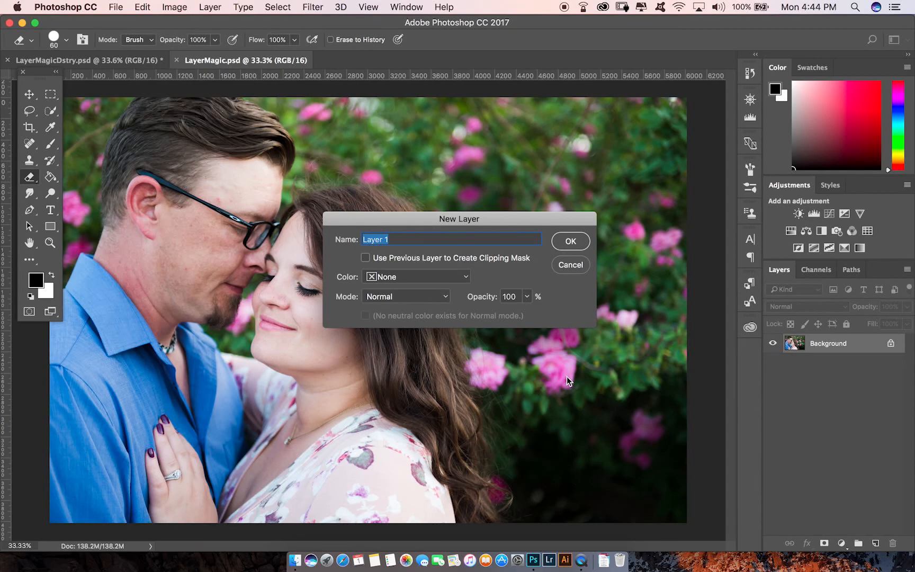
pyautogui.press('Return')
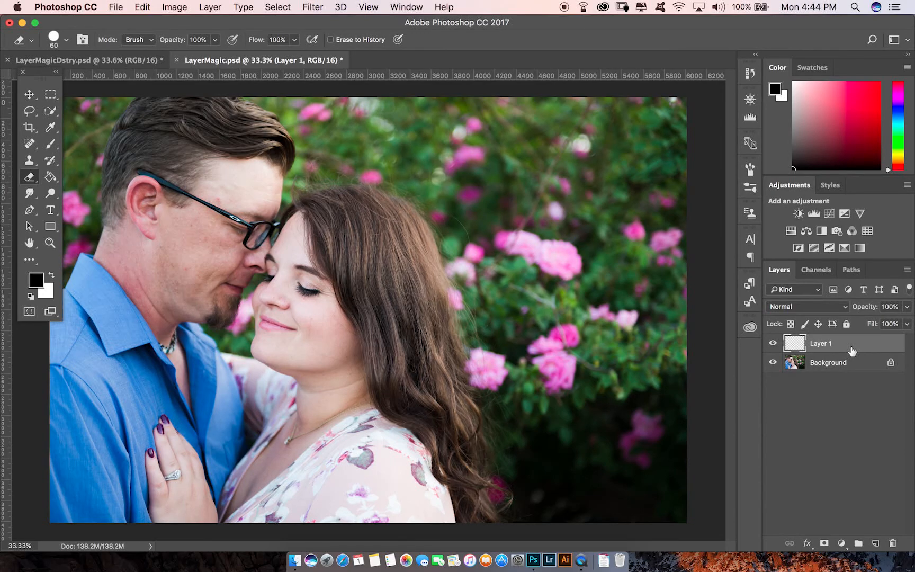
pyautogui.click(856, 365)
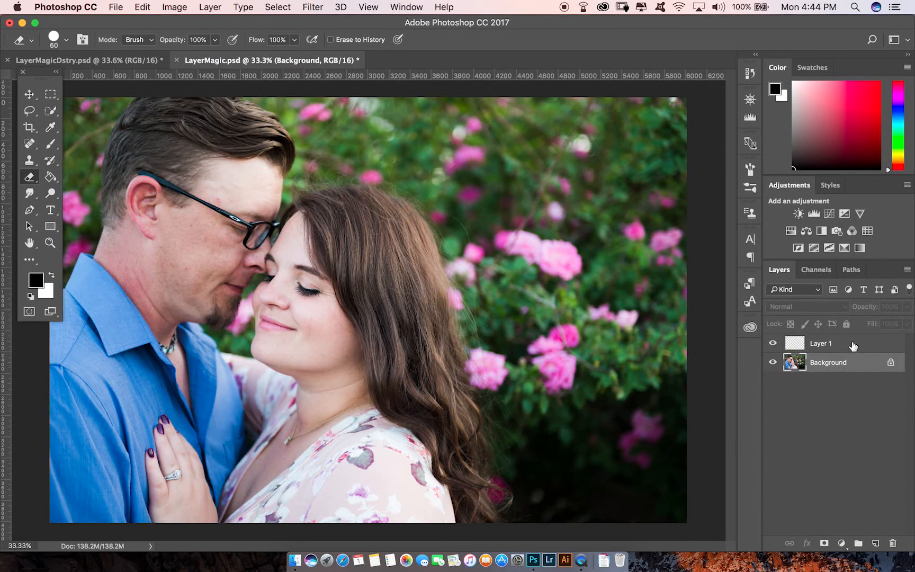
# Select Layer 1 and heal the spots on the man's cheek with the Spot Healing Brush sampling all layers.
pyautogui.click(853, 346)
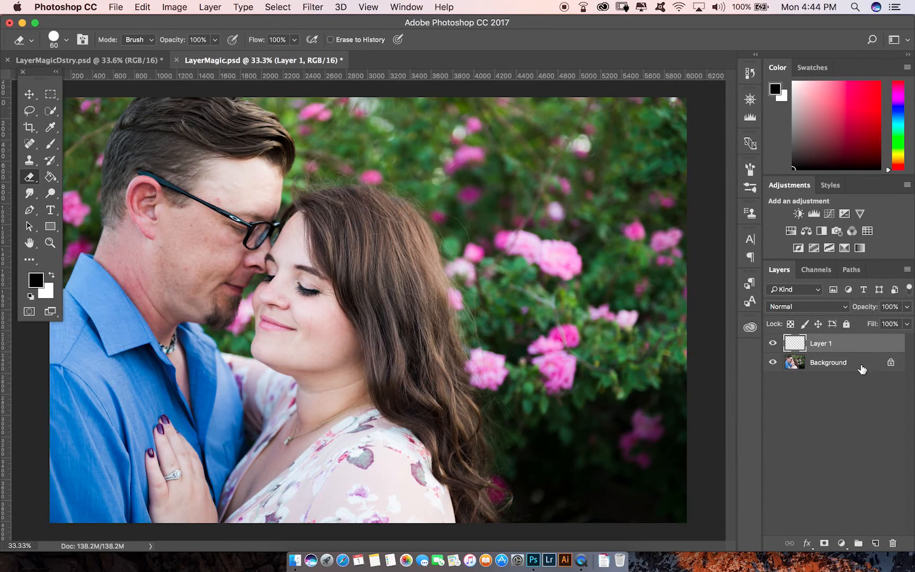
pyautogui.click(858, 364)
pyautogui.click(842, 345)
pyautogui.click(29, 143)
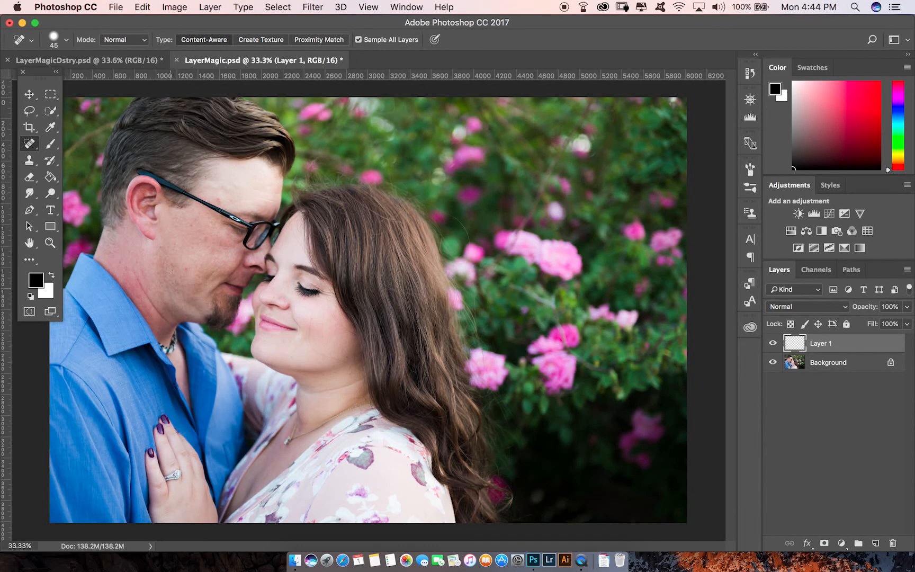
pyautogui.scroll(10, 176, 258)
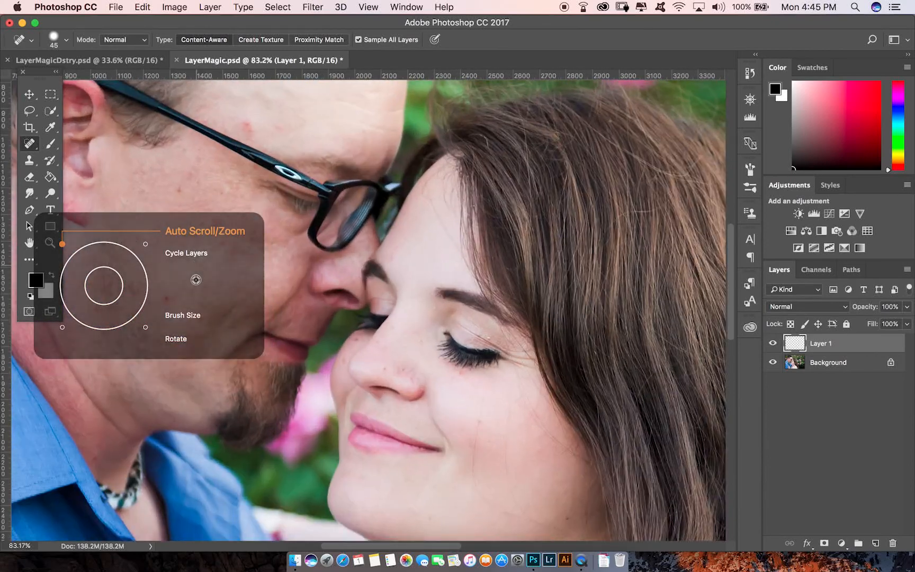
pyautogui.hscroll(-5, 236, 339)
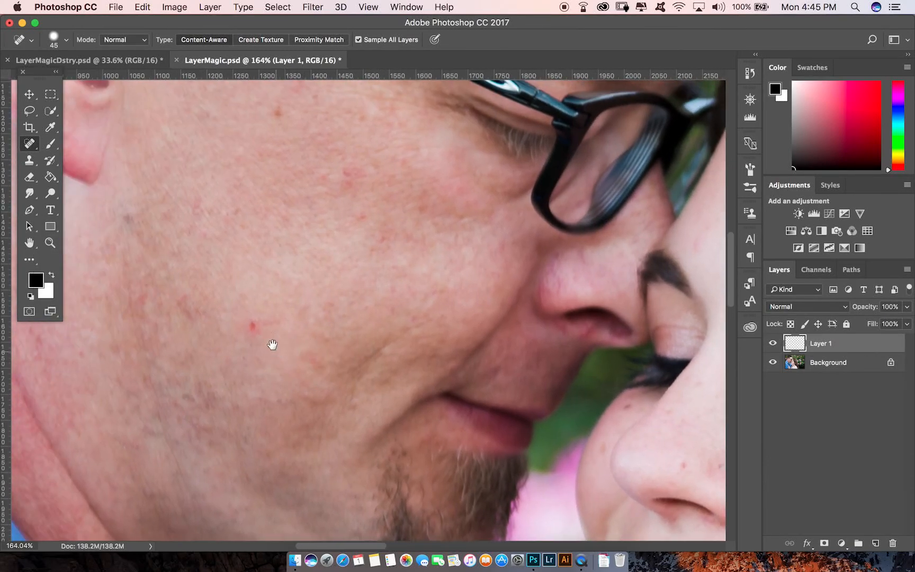
pyautogui.moveTo(251, 333); pyautogui.dragTo(260, 325)
pyautogui.moveTo(120, 208)
pyautogui.mouseDown()
pyautogui.moveTo(125, 234)
pyautogui.moveTo(126, 207)
pyautogui.mouseUp()
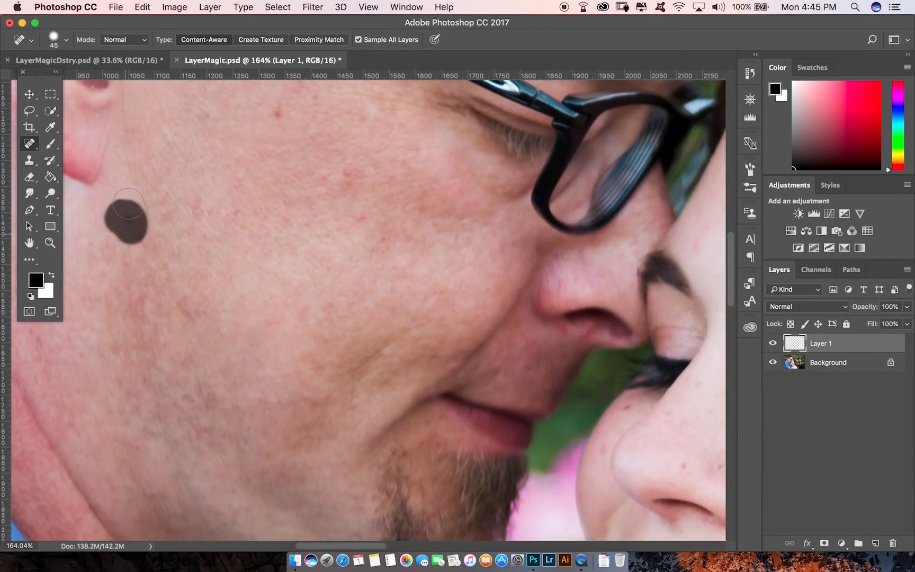
pyautogui.moveTo(347, 174); pyautogui.dragTo(354, 179)
pyautogui.moveTo(365, 212); pyautogui.dragTo(361, 217)
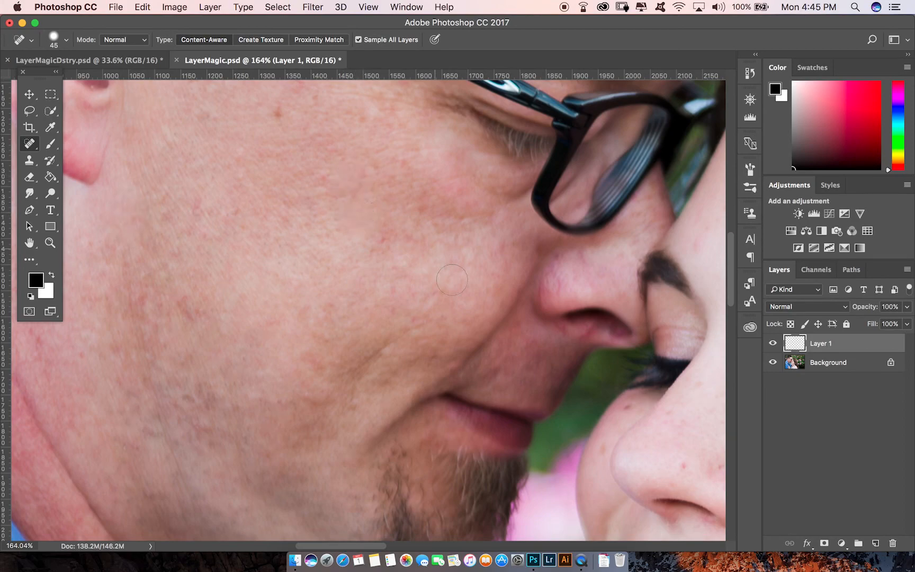
# Heal the spot on the woman's nose plus the stray hair strands and blemish across her cheek.
pyautogui.moveTo(482, 428); pyautogui.dragTo(199, 149)
pyautogui.click(404, 183)
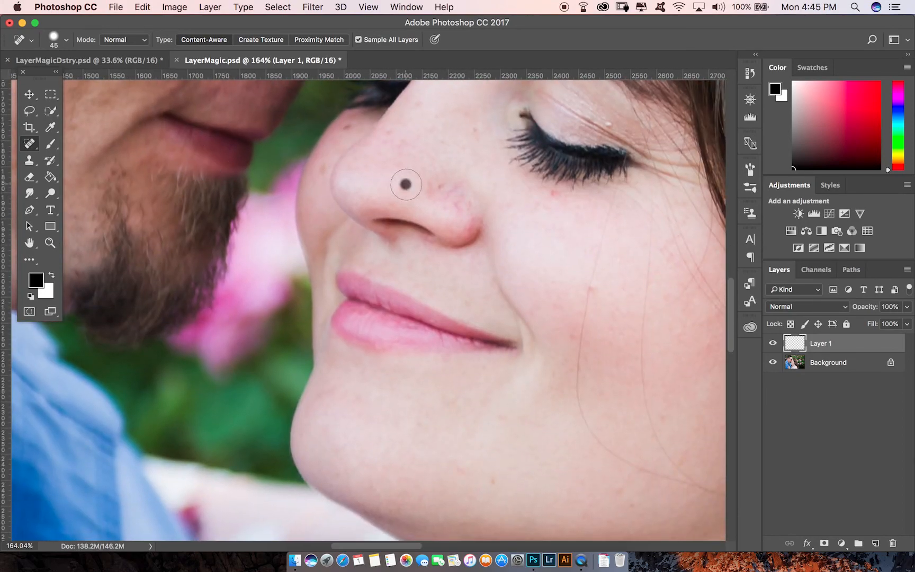
pyautogui.moveTo(610, 451); pyautogui.dragTo(420, 374)
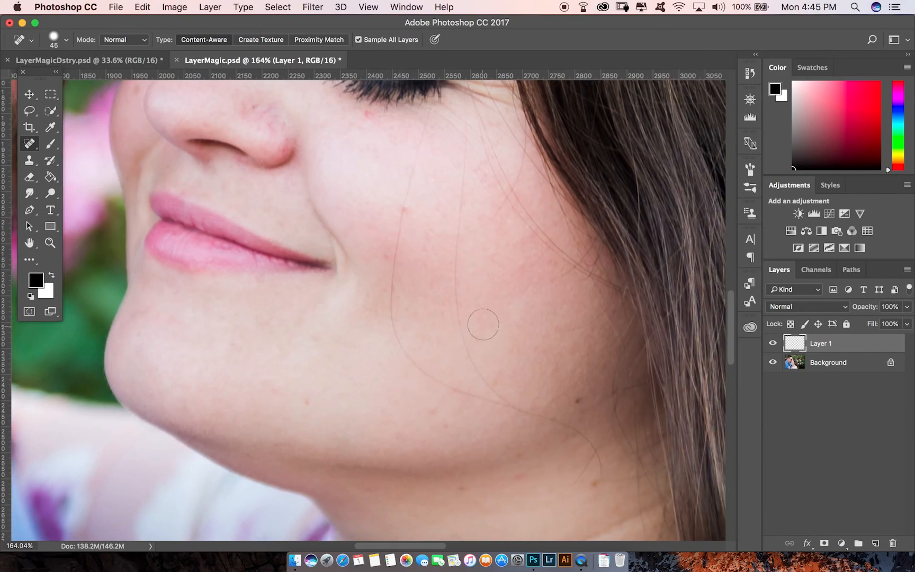
pyautogui.moveTo(392, 315)
pyautogui.mouseDown()
pyautogui.moveTo(397, 343)
pyautogui.moveTo(435, 379)
pyautogui.moveTo(573, 426)
pyautogui.moveTo(587, 442)
pyautogui.moveTo(596, 488)
pyautogui.moveTo(582, 480)
pyautogui.moveTo(607, 426)
pyautogui.mouseUp()
pyautogui.moveTo(425, 120)
pyautogui.mouseDown()
pyautogui.moveTo(400, 226)
pyautogui.moveTo(393, 324)
pyautogui.mouseUp()
pyautogui.moveTo(498, 391)
pyautogui.mouseDown()
pyautogui.moveTo(483, 377)
pyautogui.moveTo(454, 289)
pyautogui.moveTo(464, 114)
pyautogui.mouseUp()
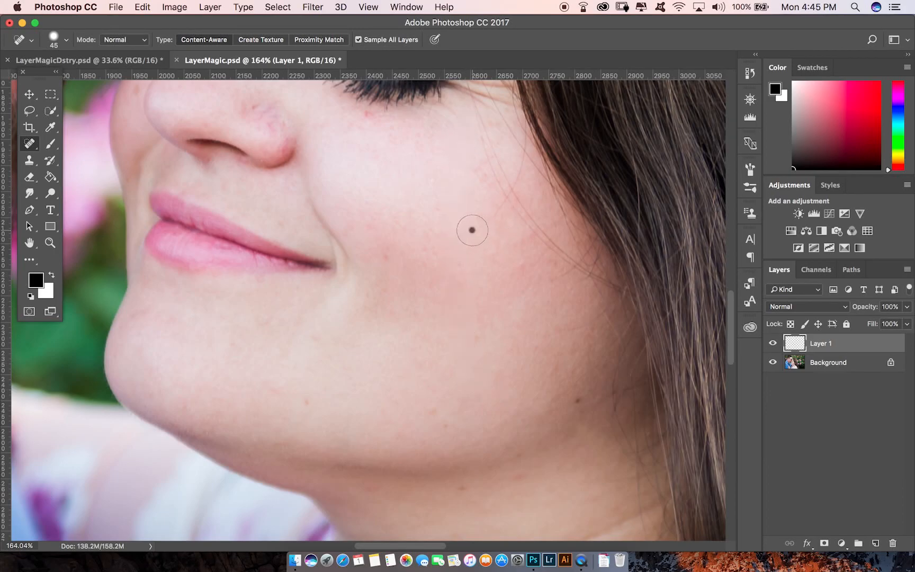
pyautogui.moveTo(472, 229); pyautogui.dragTo(504, 202)
# Hide and then show the Background layer to view the healing strokes alone on Layer 1.
pyautogui.scroll(3, 513, 337)
pyautogui.hscroll(-2, 513, 336)
pyautogui.press('super+minus')
pyautogui.press('super+minus')
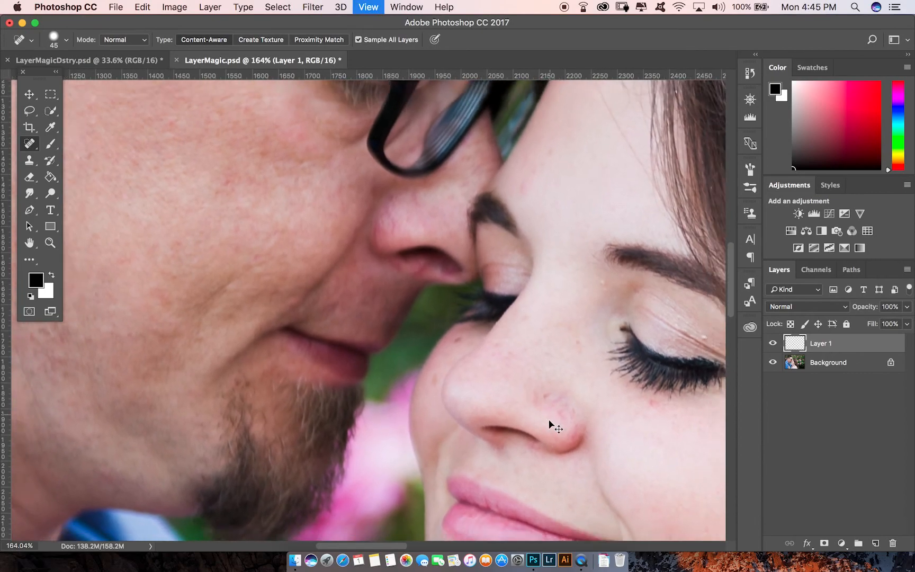
pyautogui.hscroll(3, 587, 380)
pyautogui.scroll(1, 586, 379)
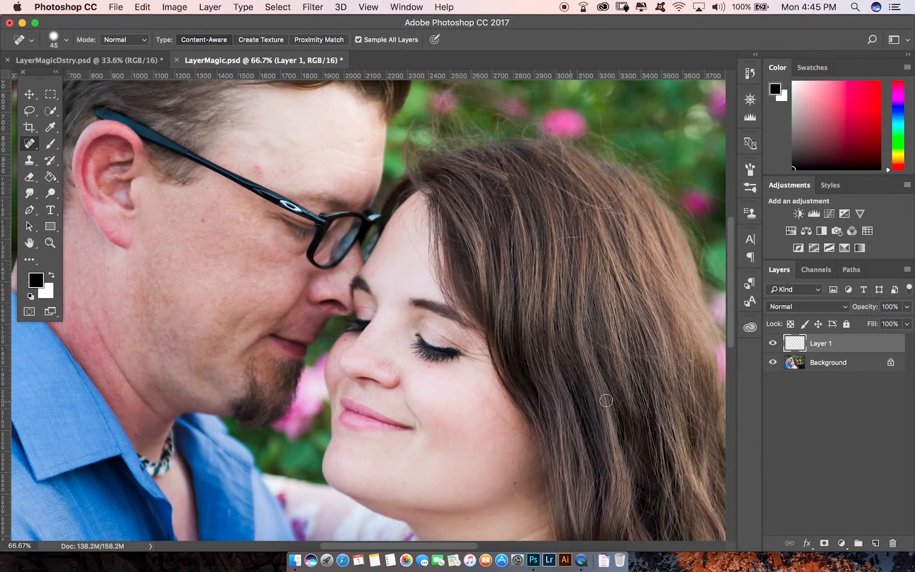
pyautogui.click(773, 363)
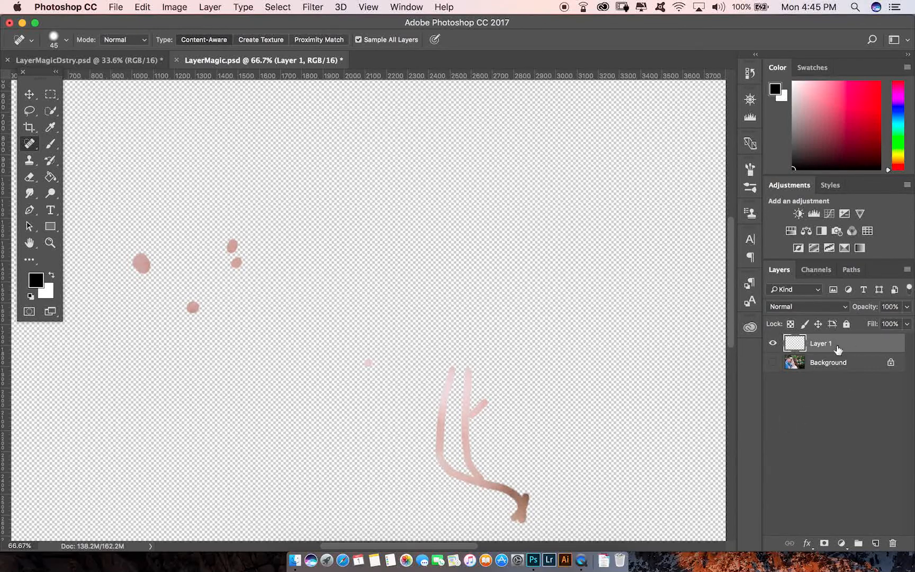
pyautogui.click(773, 364)
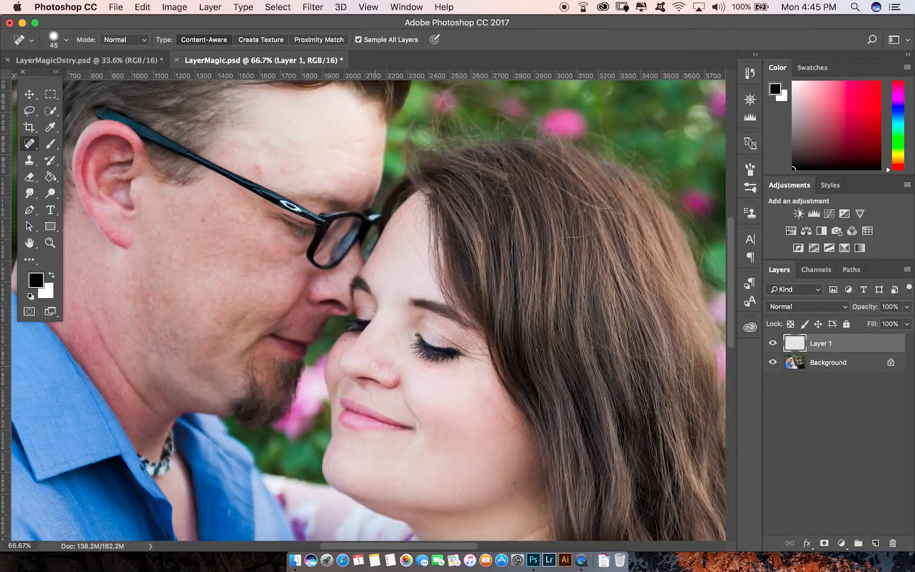
# Heal two spots on the man's temple above his glasses.
pyautogui.scroll(3, 302, 300)
pyautogui.hscroll(-3, 303, 301)
pyautogui.click(324, 245)
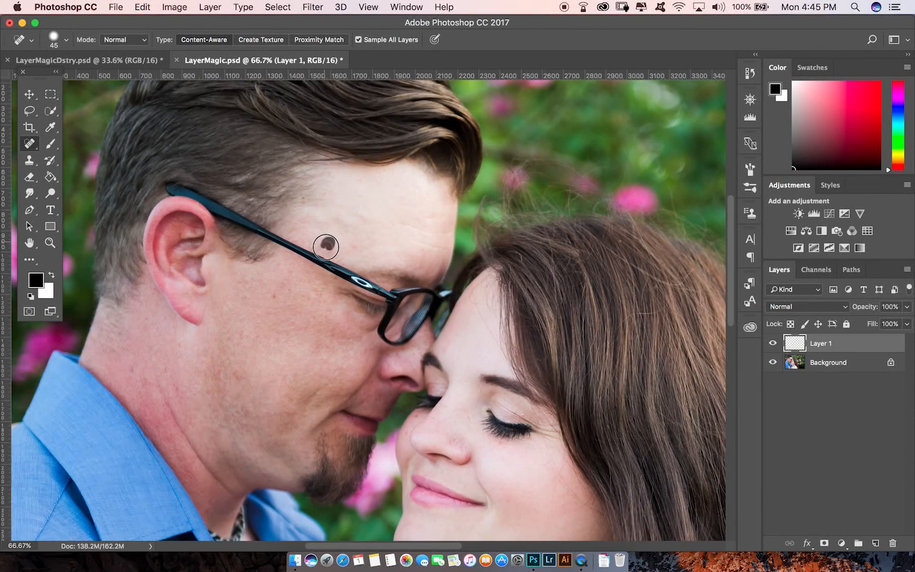
pyautogui.click(358, 245)
# Brush a healing stroke across the woman's lower eyelid and lashes.
pyautogui.moveTo(546, 459); pyautogui.dragTo(512, 370)
pyautogui.press('super+minus')
pyautogui.press('super+plus')
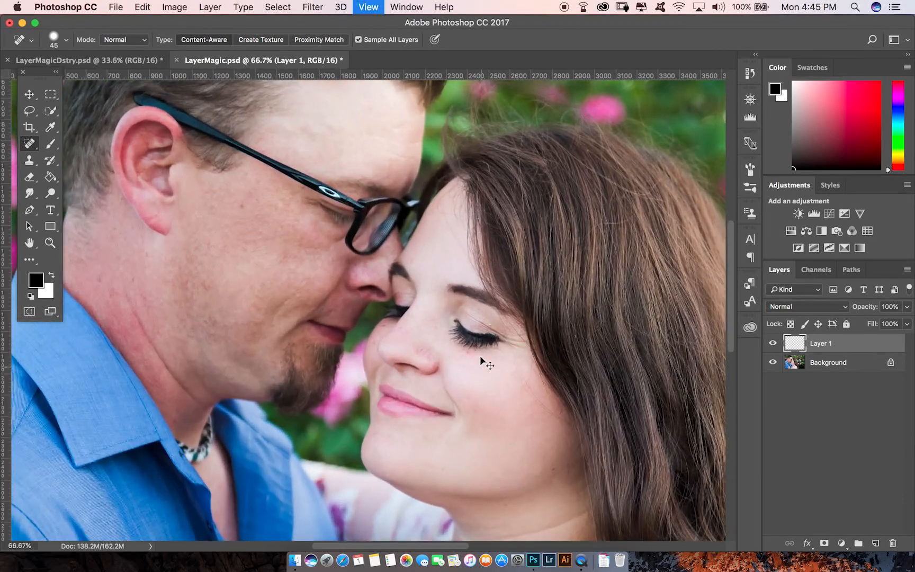
pyautogui.press('super+plus')
pyautogui.press('super+plus')
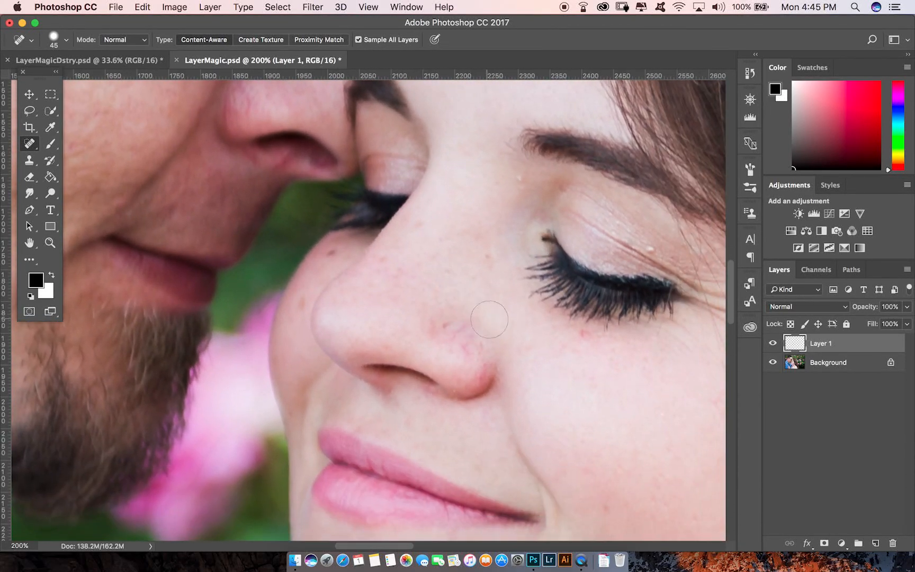
pyautogui.moveTo(513, 297)
pyautogui.mouseDown()
pyautogui.moveTo(556, 204)
pyautogui.moveTo(588, 345)
pyautogui.moveTo(693, 326)
pyautogui.moveTo(709, 283)
pyautogui.mouseUp()
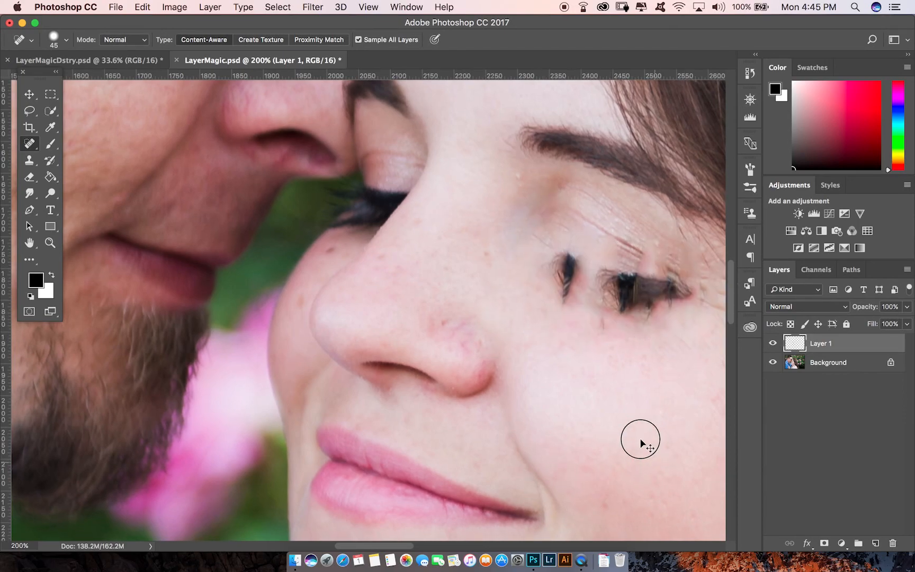
# Heal the blemishes along the woman's lower cheek and jawline, then fit the image on screen.
pyautogui.scroll(-5, 648, 453)
pyautogui.hscroll(5, 648, 453)
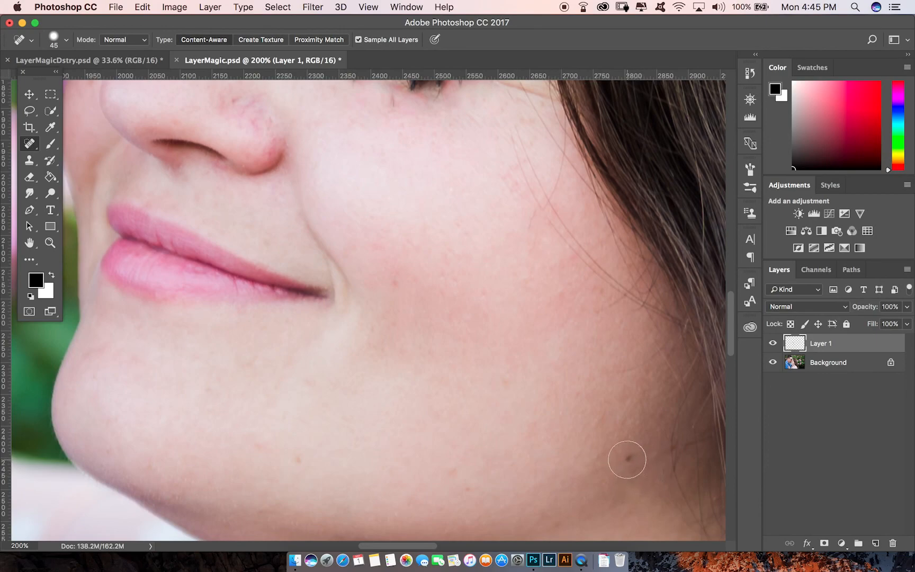
pyautogui.click(260, 447)
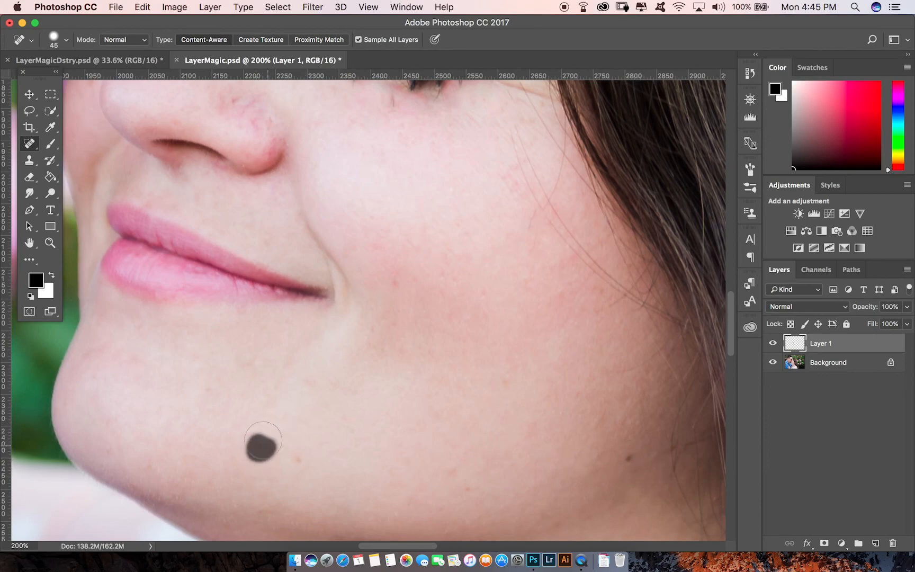
pyautogui.click(300, 459)
pyautogui.click(309, 389)
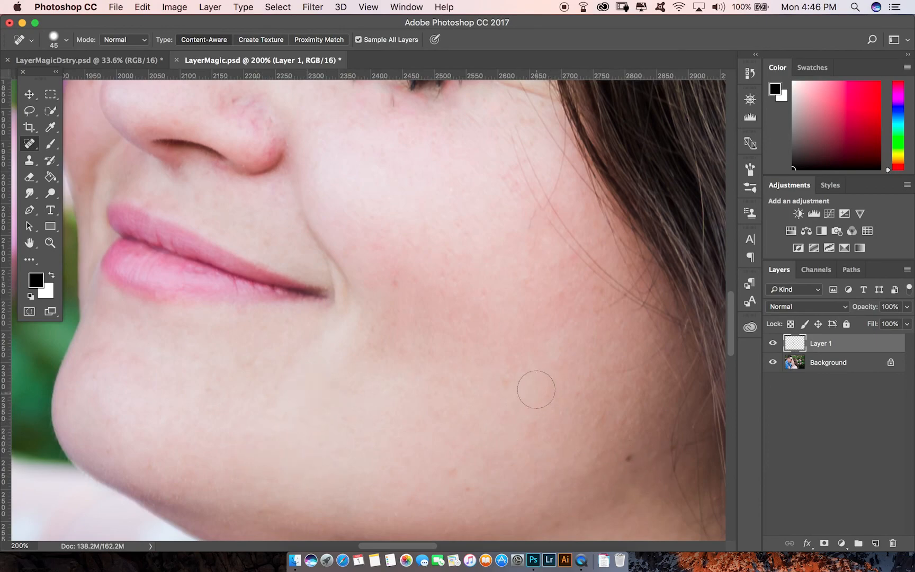
pyautogui.click(449, 469)
pyautogui.press('super+0')
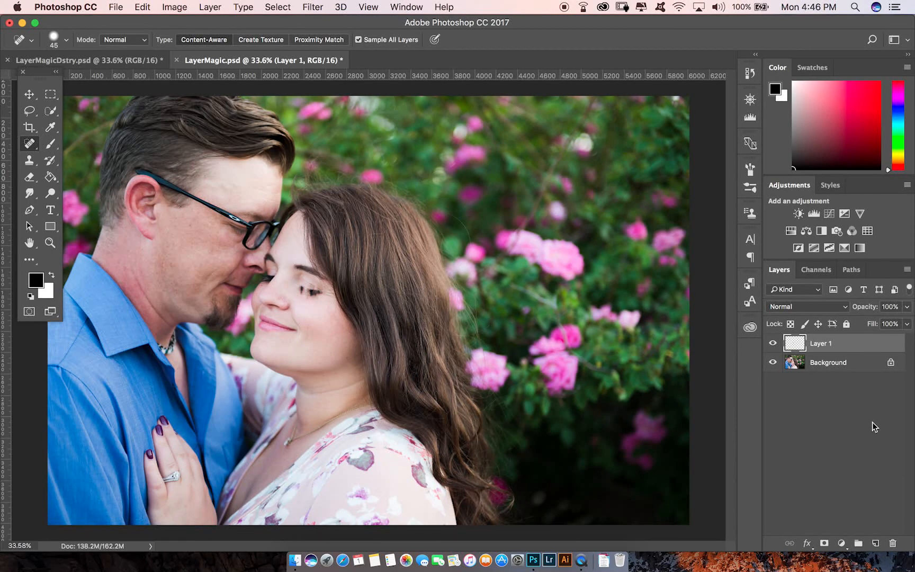
# With the Background hidden, erase the smeared healing over the woman's eye on Layer 1 with the Eraser Tool.
pyautogui.click(773, 363)
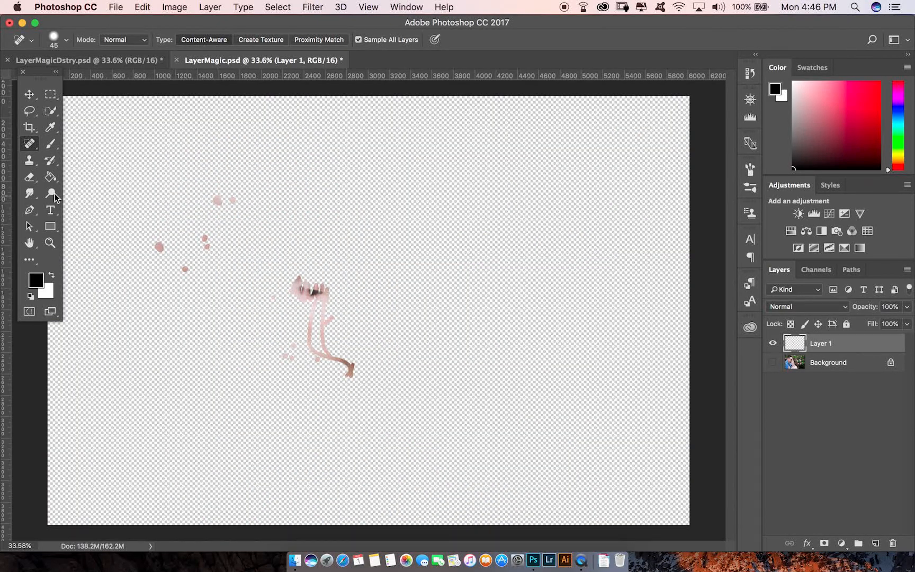
pyautogui.click(29, 177)
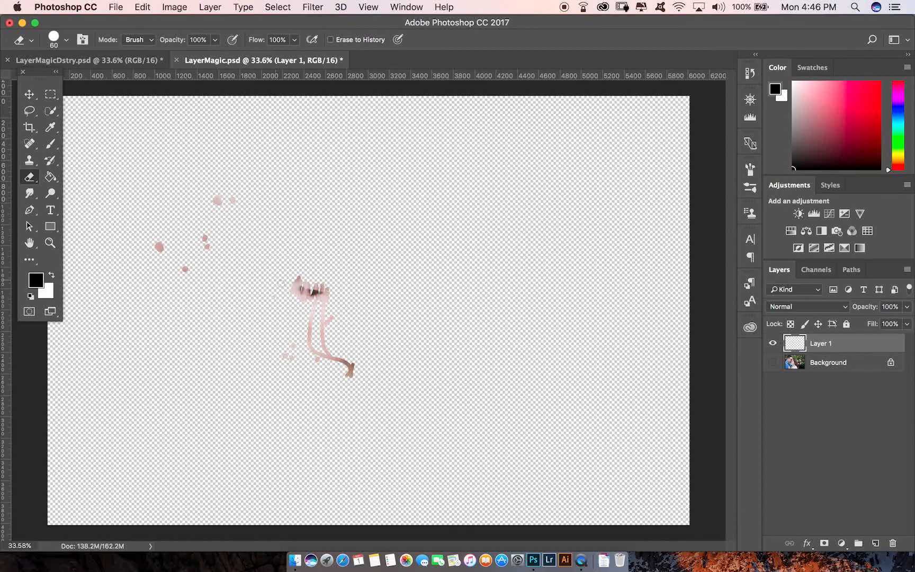
pyautogui.moveTo(296, 280)
pyautogui.mouseDown()
pyautogui.moveTo(303, 302)
pyautogui.moveTo(322, 289)
pyautogui.moveTo(304, 299)
pyautogui.moveTo(334, 293)
pyautogui.moveTo(303, 274)
pyautogui.mouseUp()
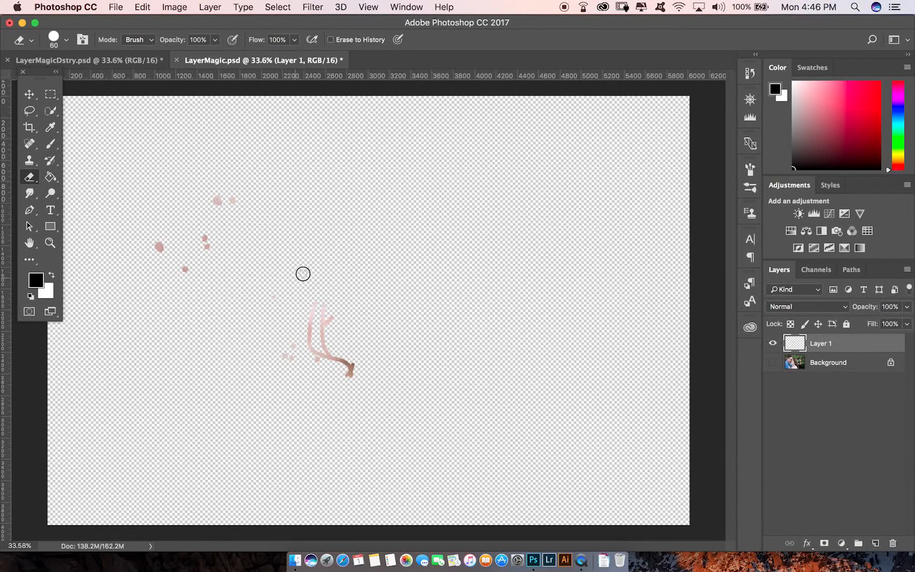
pyautogui.click(772, 363)
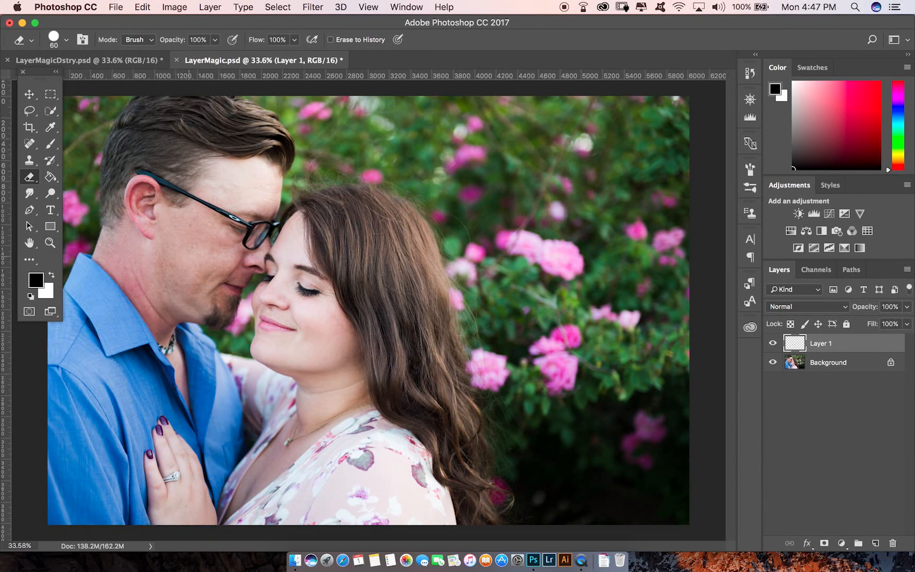
# Toggle Layer 1's visibility on and off to compare the retouched faces with the original.
pyautogui.scroll(5, 195, 295)
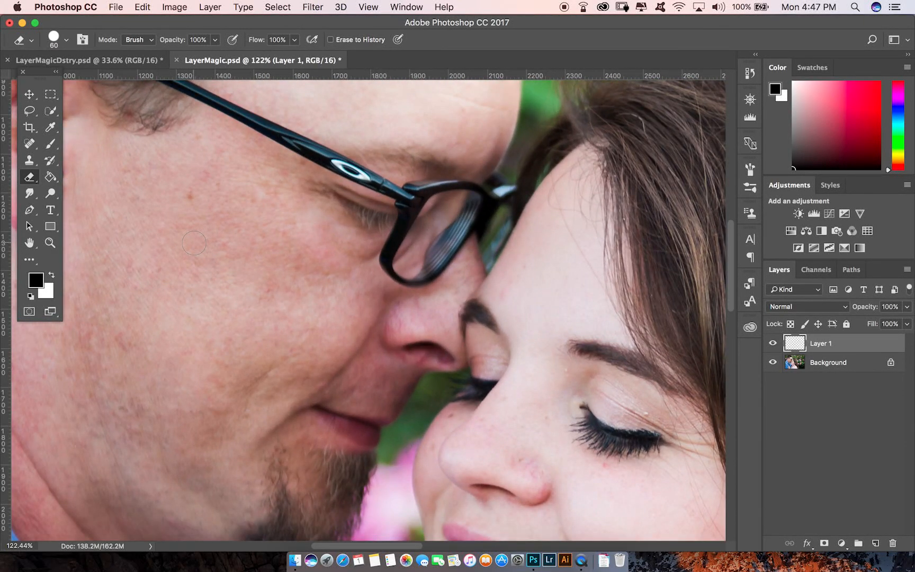
pyautogui.scroll(-3, 645, 398)
pyautogui.click(772, 345)
pyautogui.click(774, 348)
pyautogui.click(772, 351)
pyautogui.click(773, 349)
pyautogui.click(773, 348)
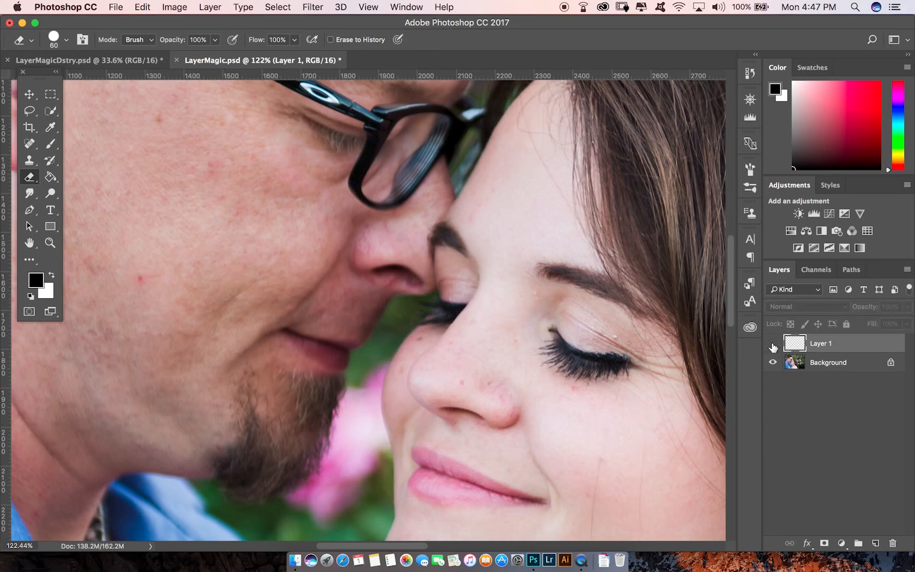
pyautogui.click(774, 347)
pyautogui.press('super+0')
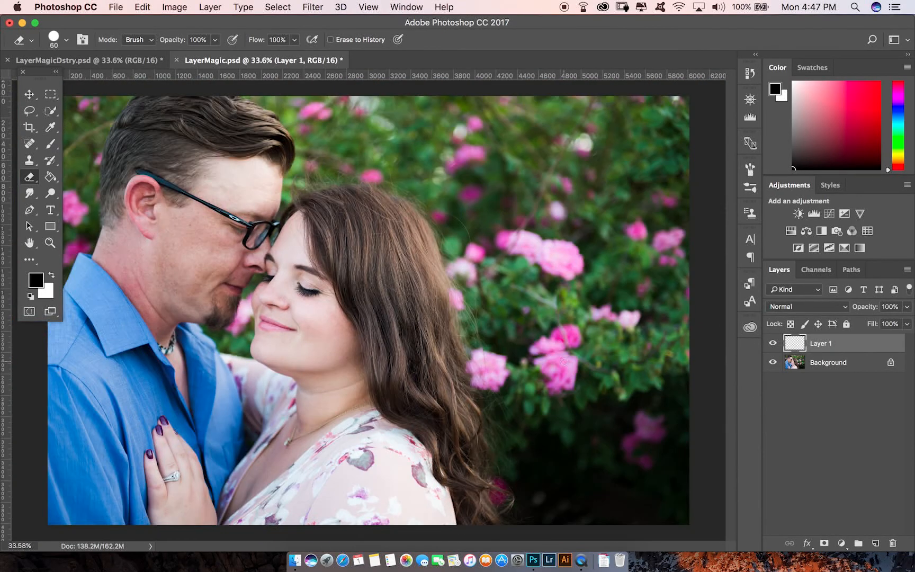